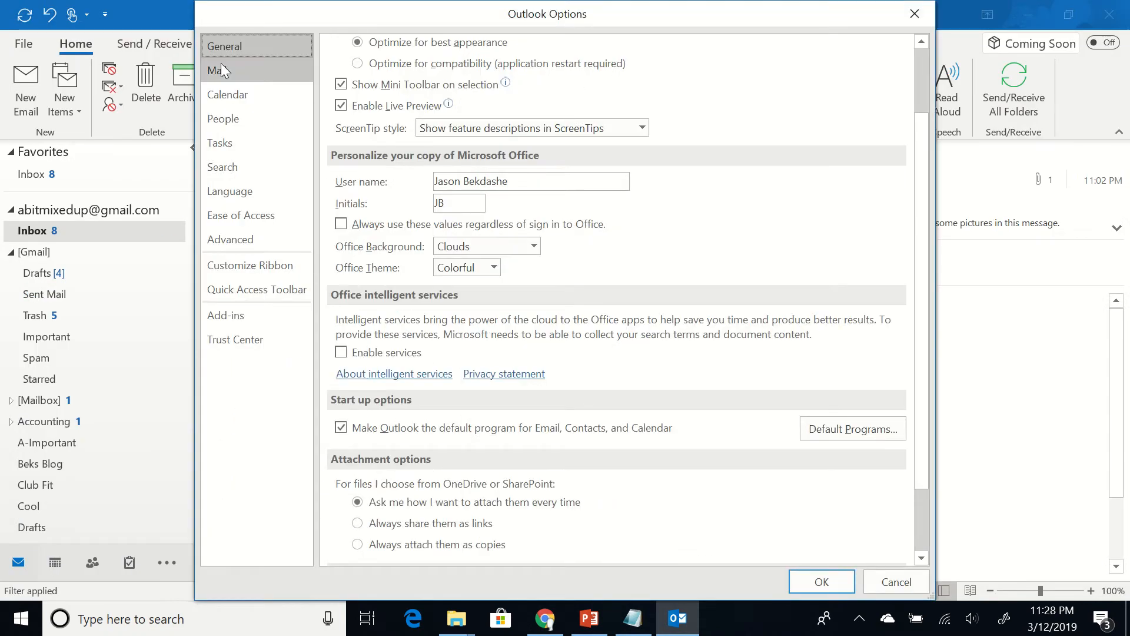
Open Signatures and Stationery from Outlook's Mail options to show the new-sig signature
click(223, 70)
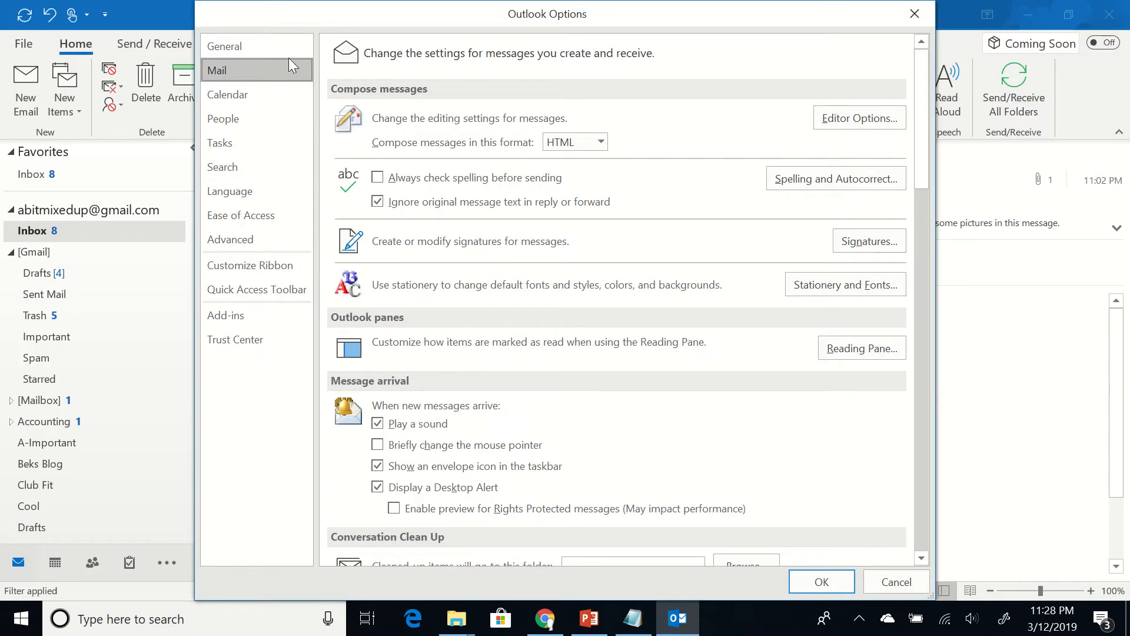
click(869, 242)
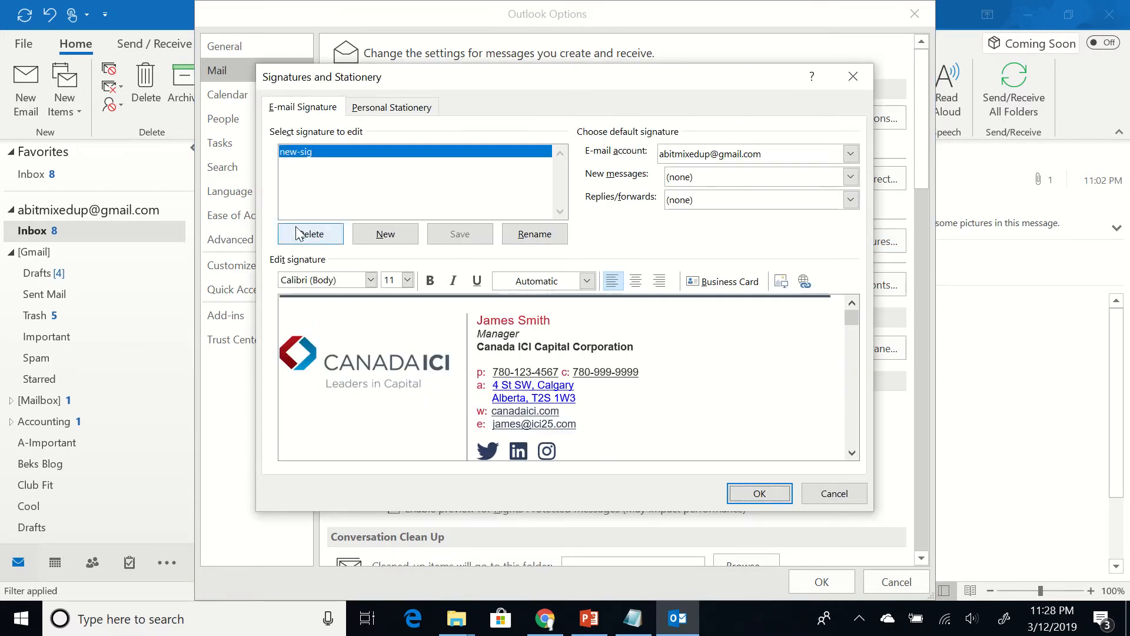
Delete the new-sig signature and create a new one named new-signature
click(321, 236)
click(529, 358)
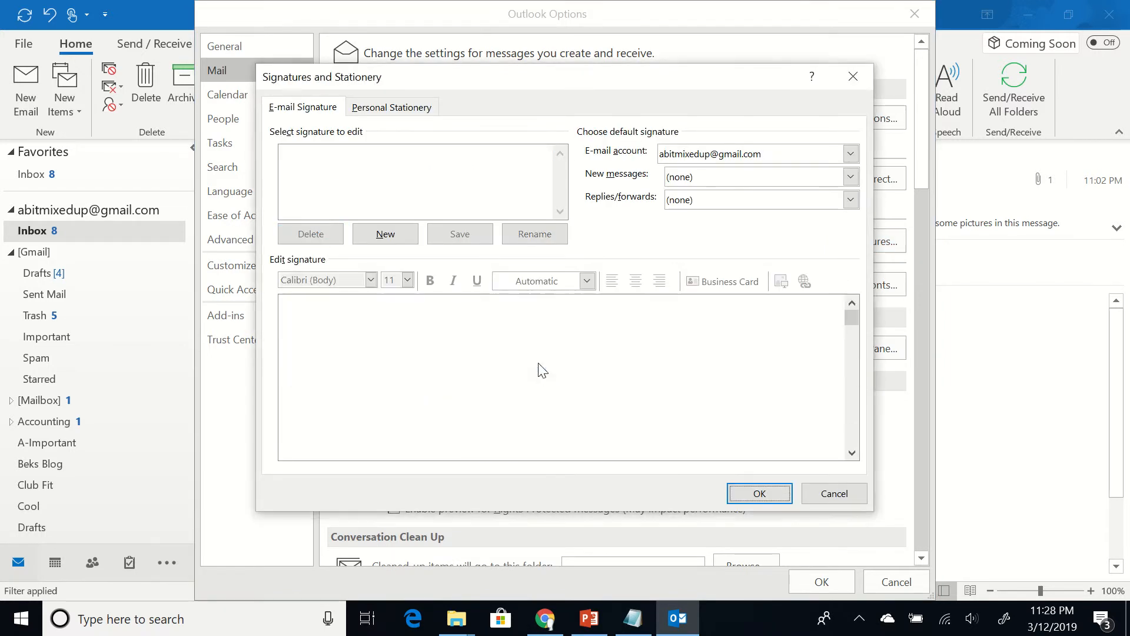
click(373, 234)
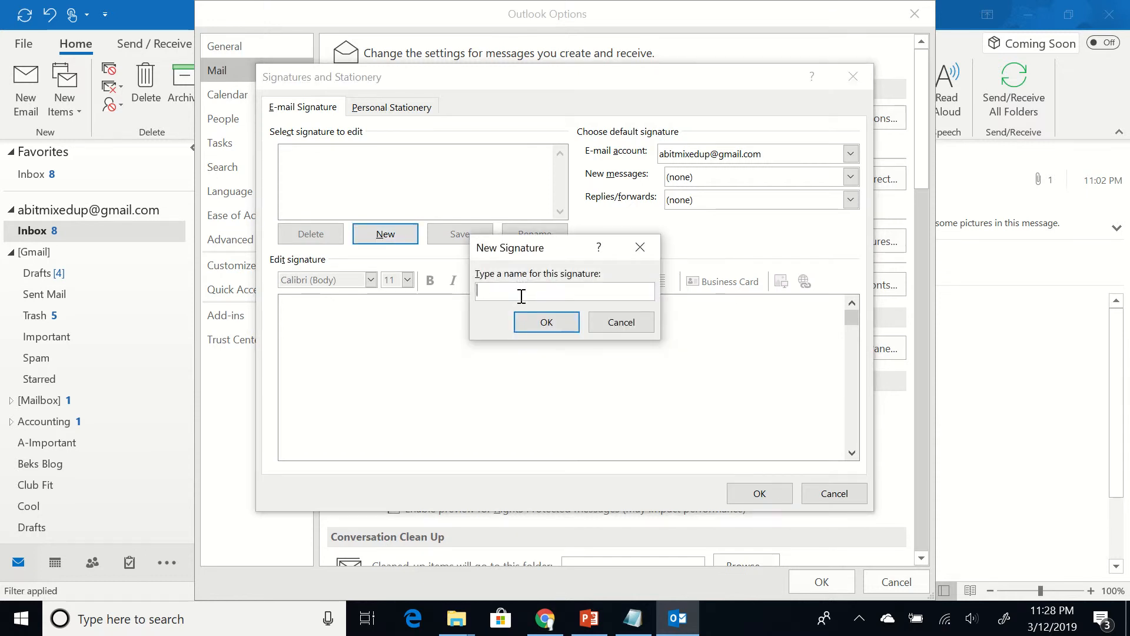
text(new signature)
click(496, 291)
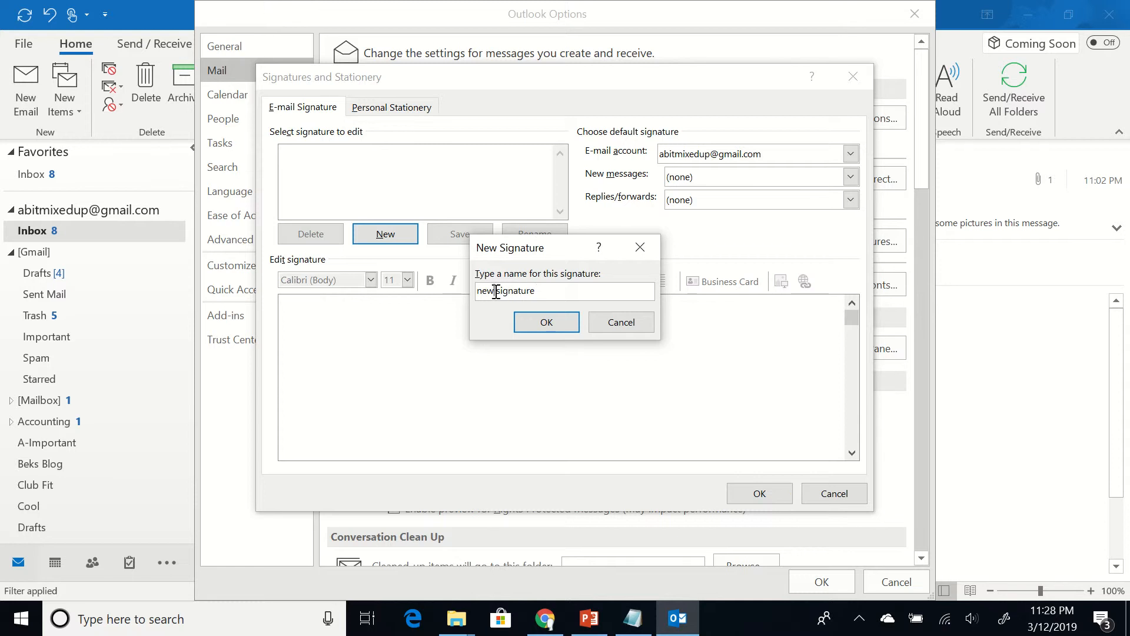
key(BackSpace)
text(-)
click(541, 322)
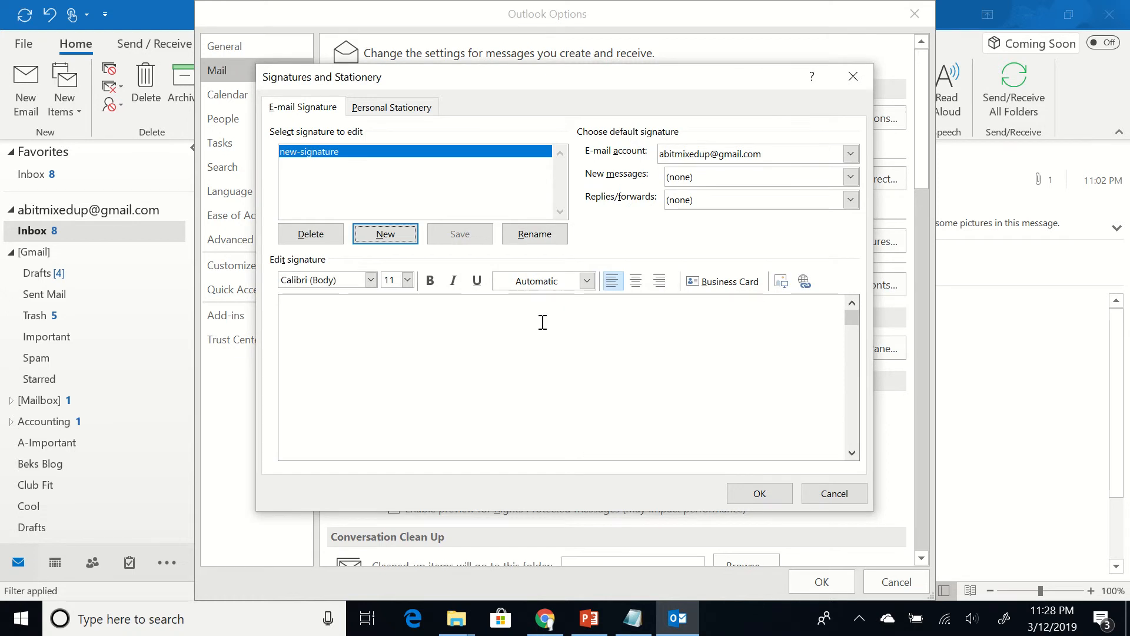
Save and close the signature settings, reopen and cancel them, then open the Signatures folder
click(788, 492)
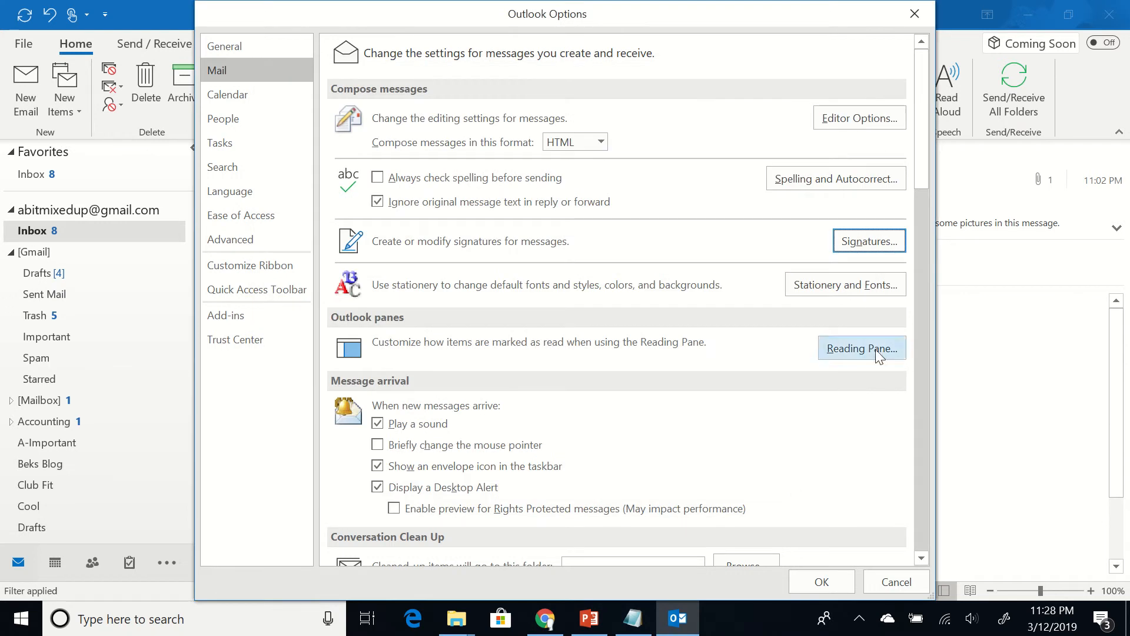
click(856, 241)
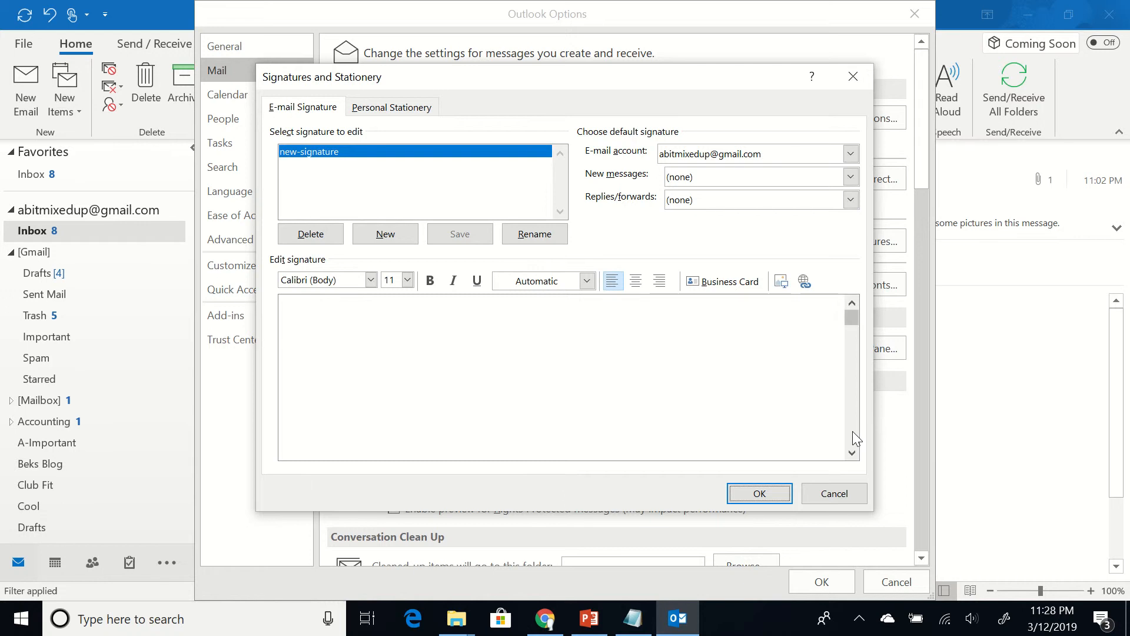
click(836, 493)
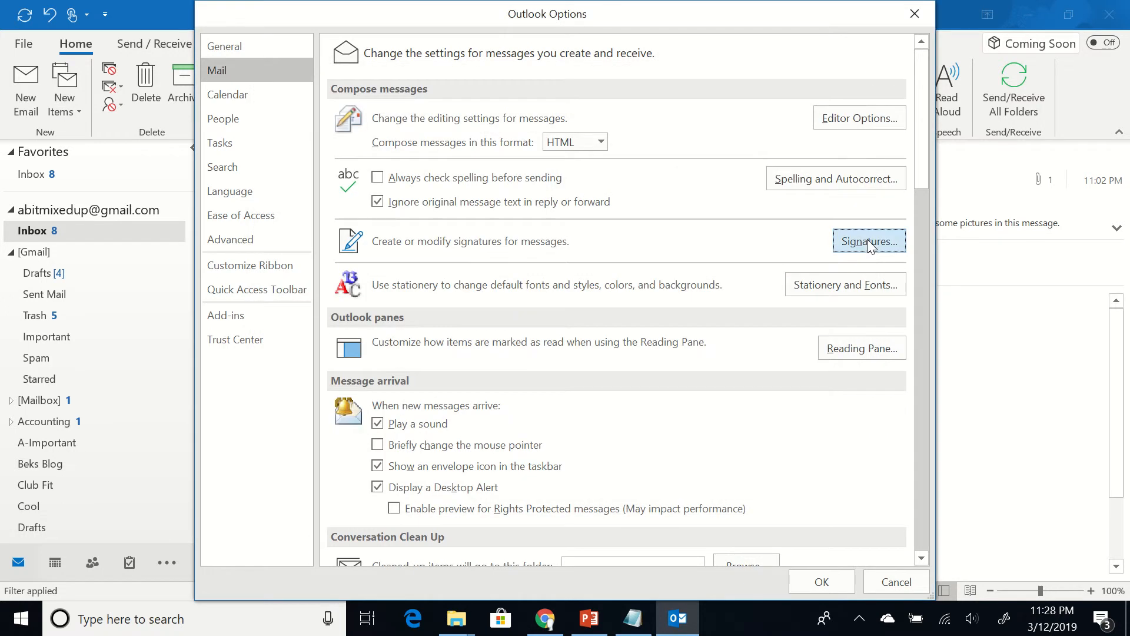
ctrl+click(868, 240)
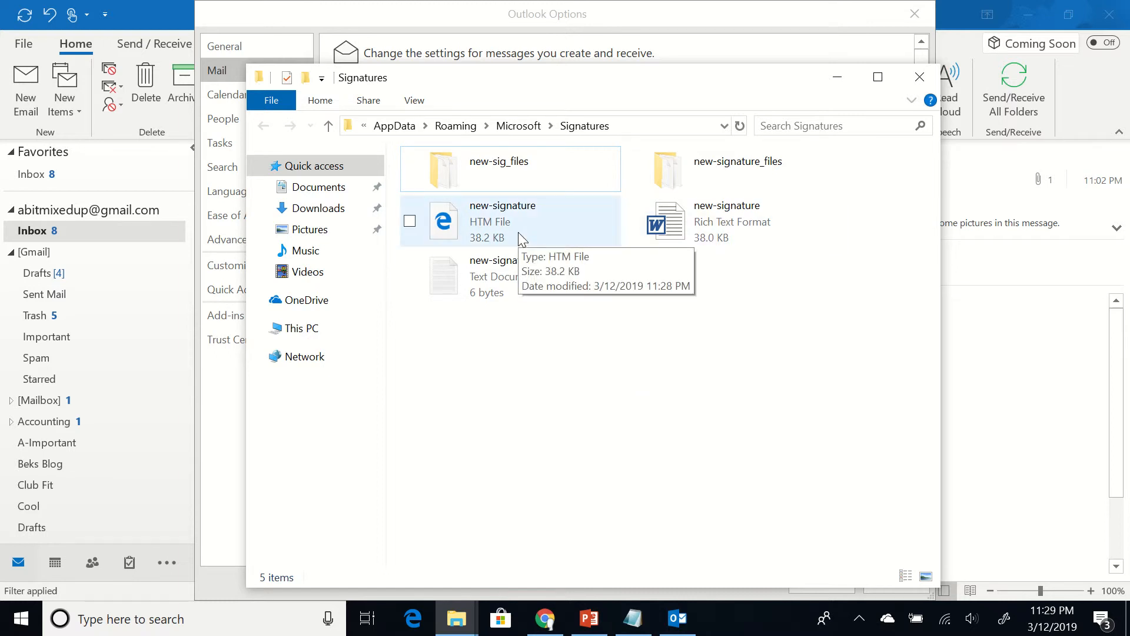
Open the new-signature HTM file from the Signatures folder in Notepad
click(499, 228)
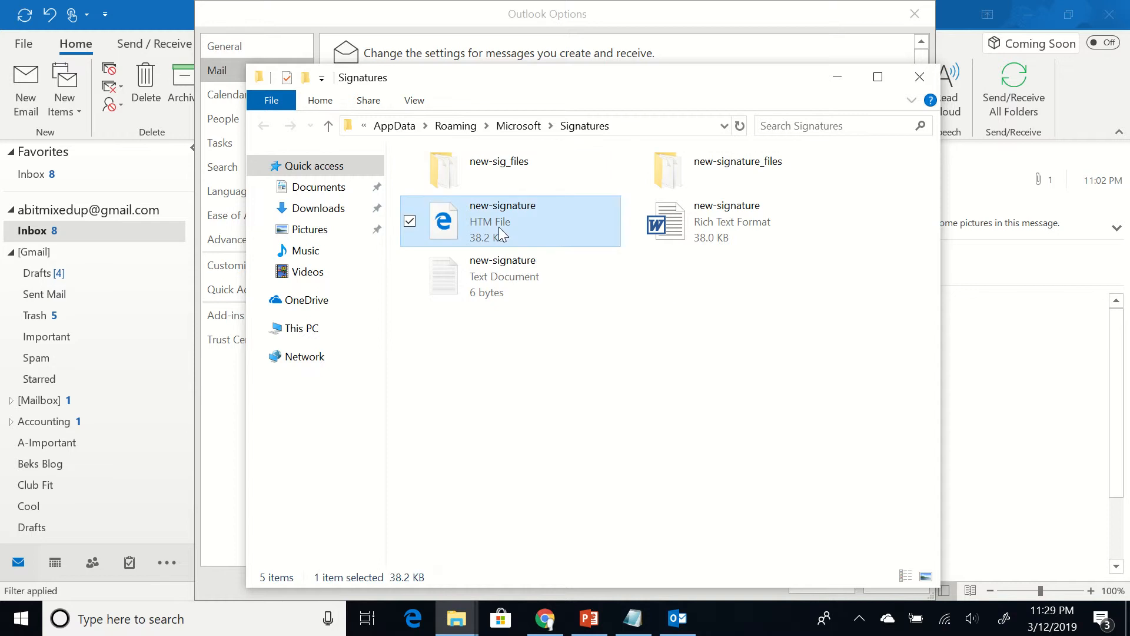
right_click(499, 229)
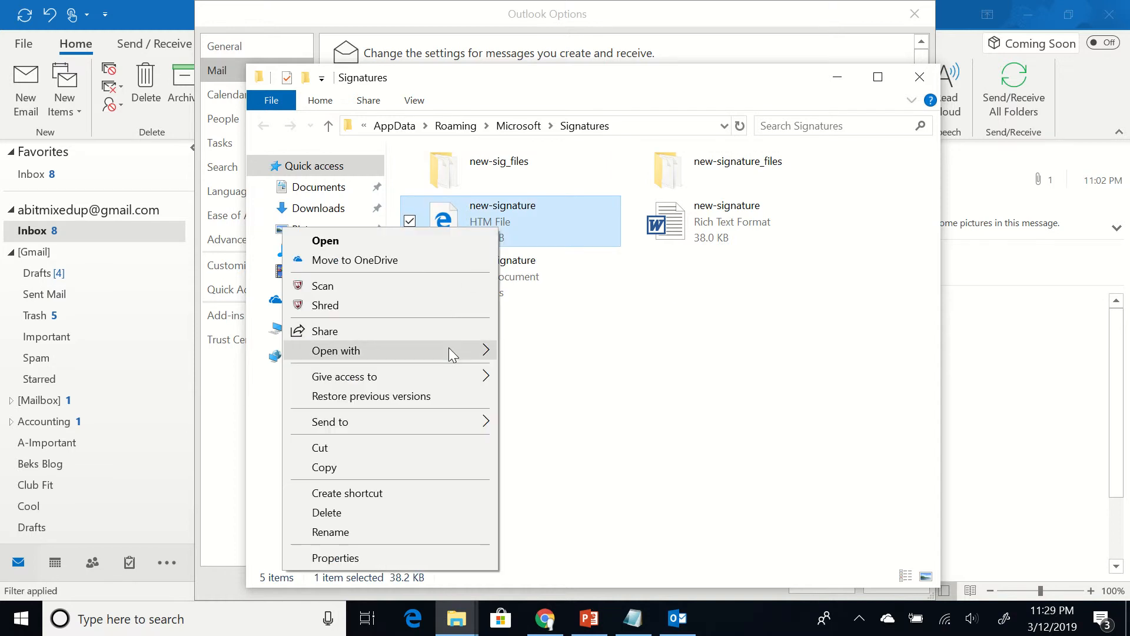
mouse_move(449, 349)
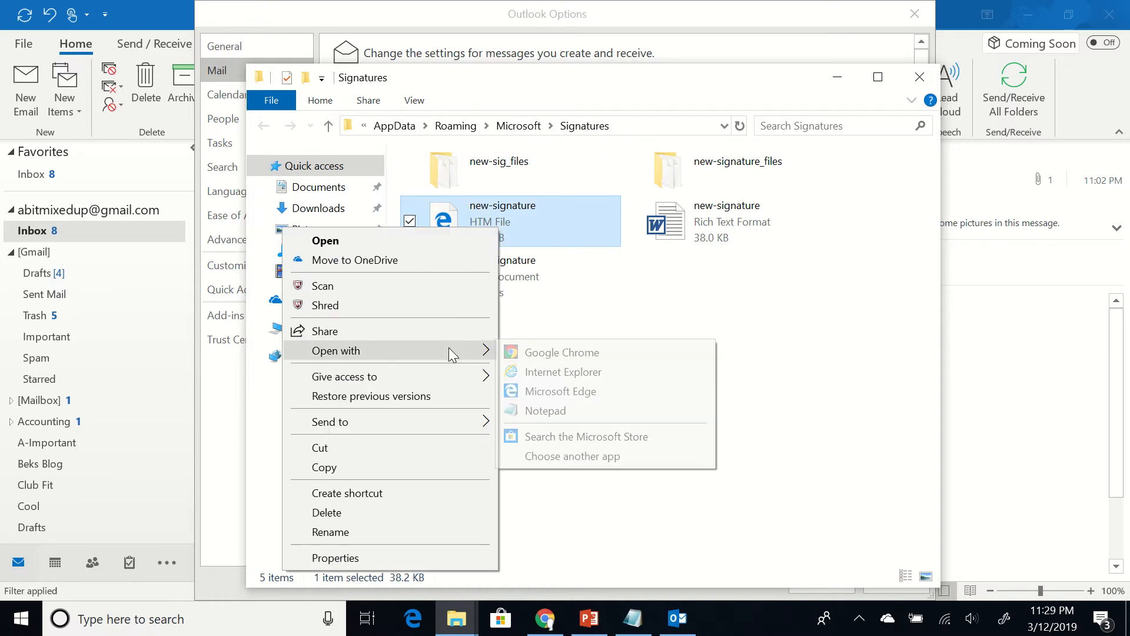
click(518, 411)
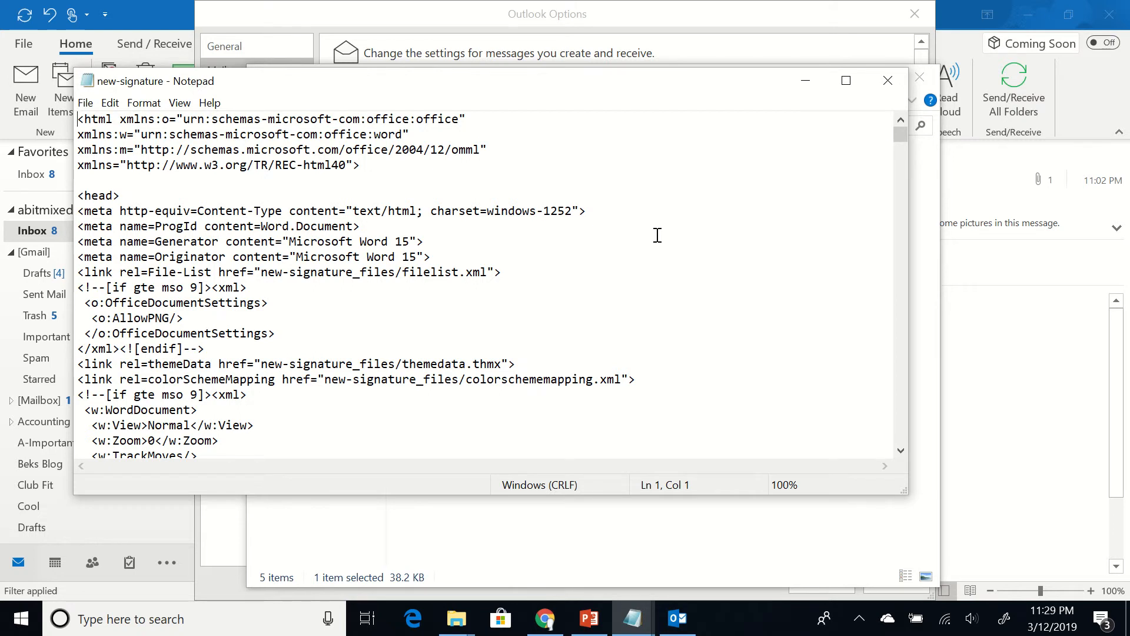
click(657, 235)
Select and delete all the HTML code in the new-signature file
key(ctrl+a)
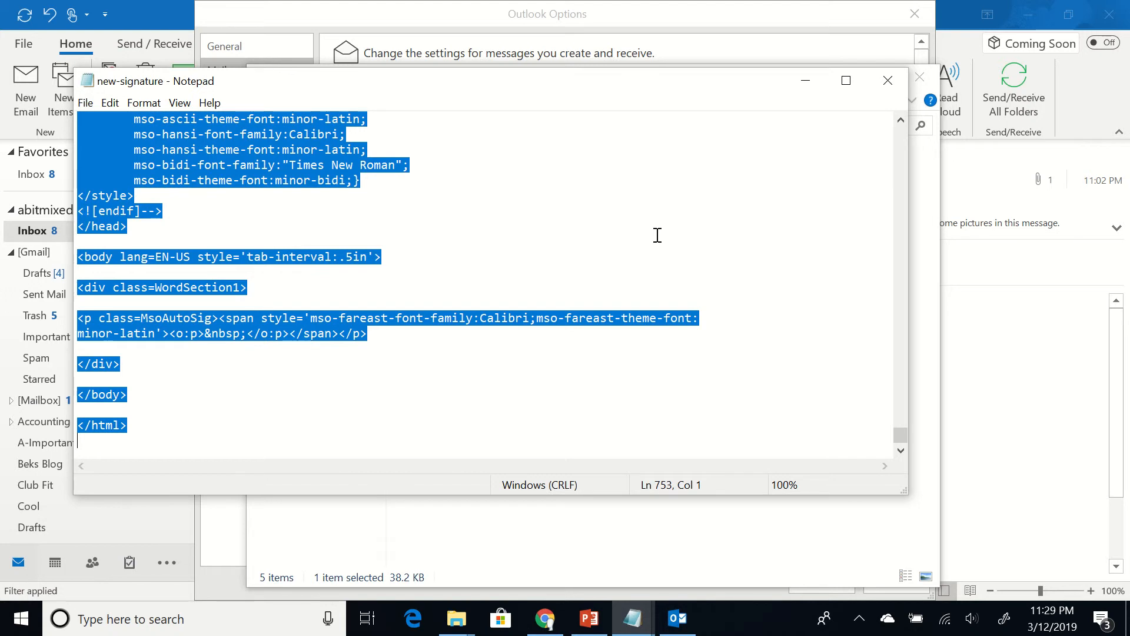
key(Delete)
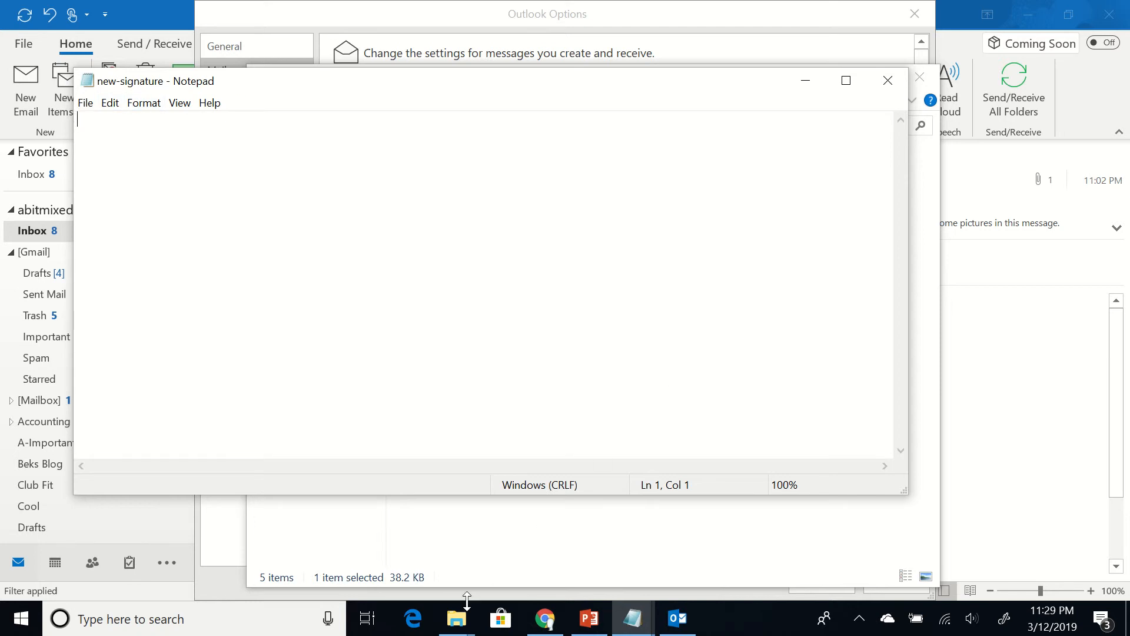
Open Canada ICI Email Signature v5 from Downloads in Notepad and select all its code
mouse_move(461, 622)
mouse_move(436, 524)
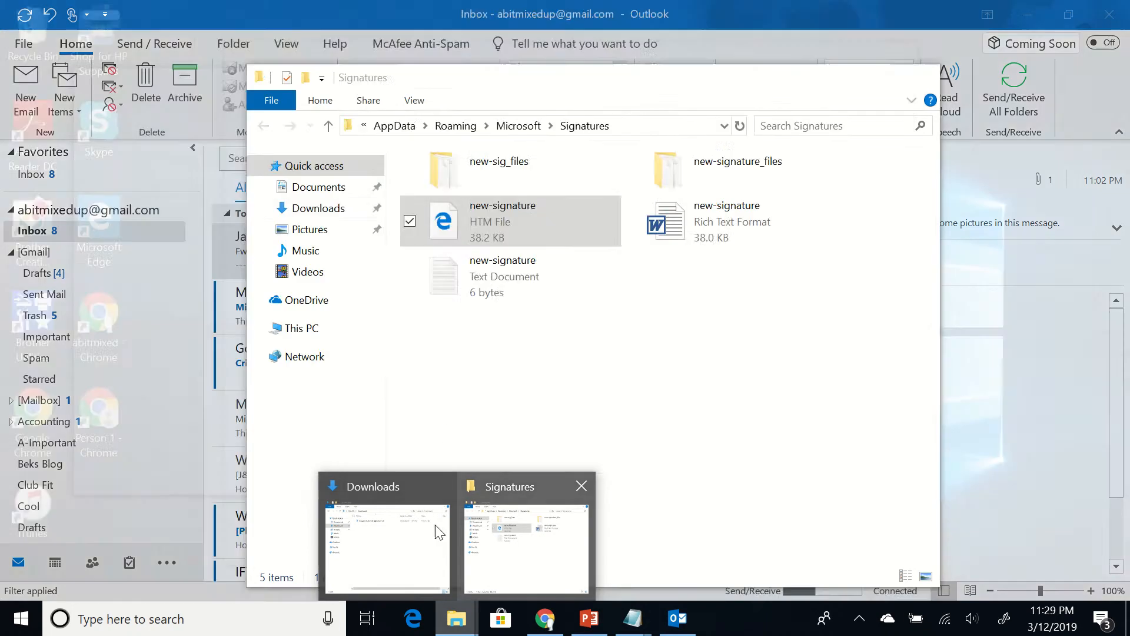
click(401, 526)
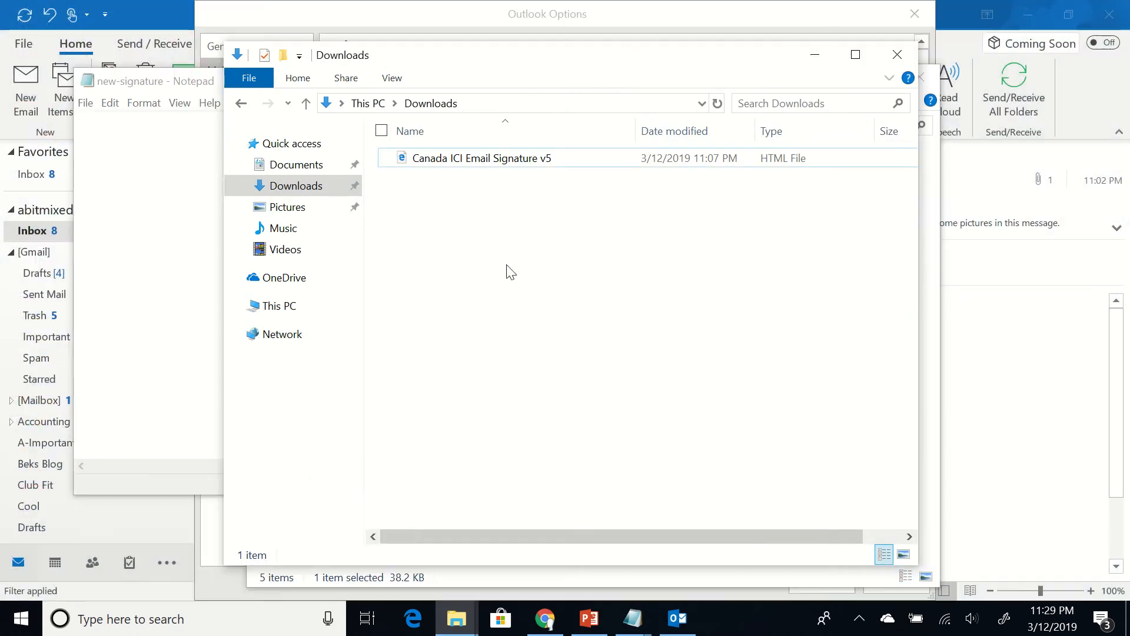
right_click(473, 156)
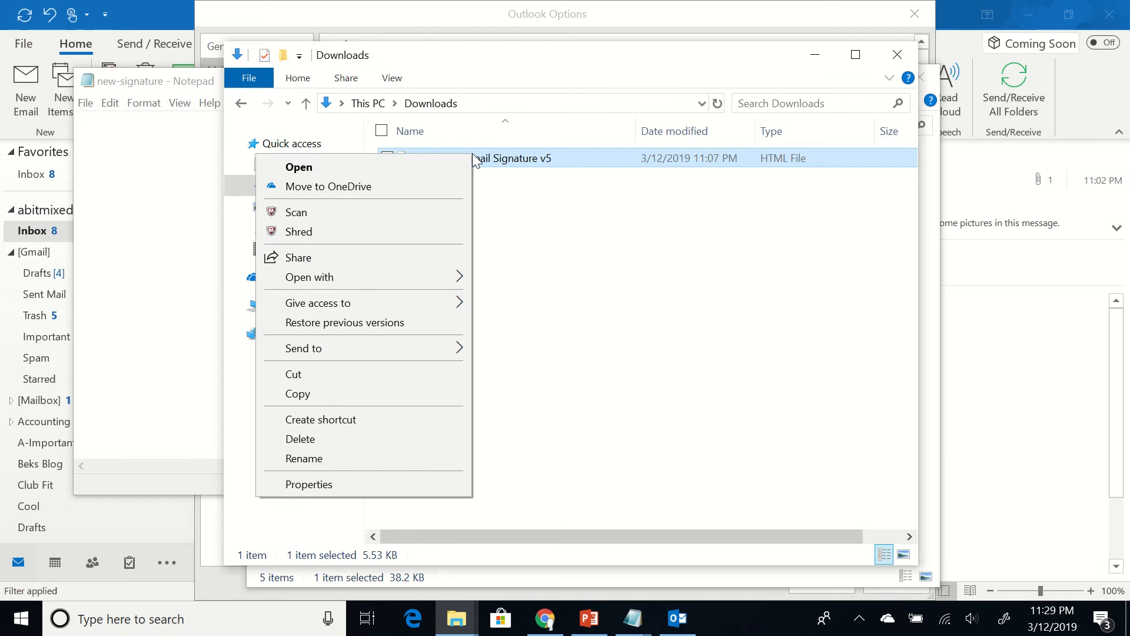
mouse_move(443, 279)
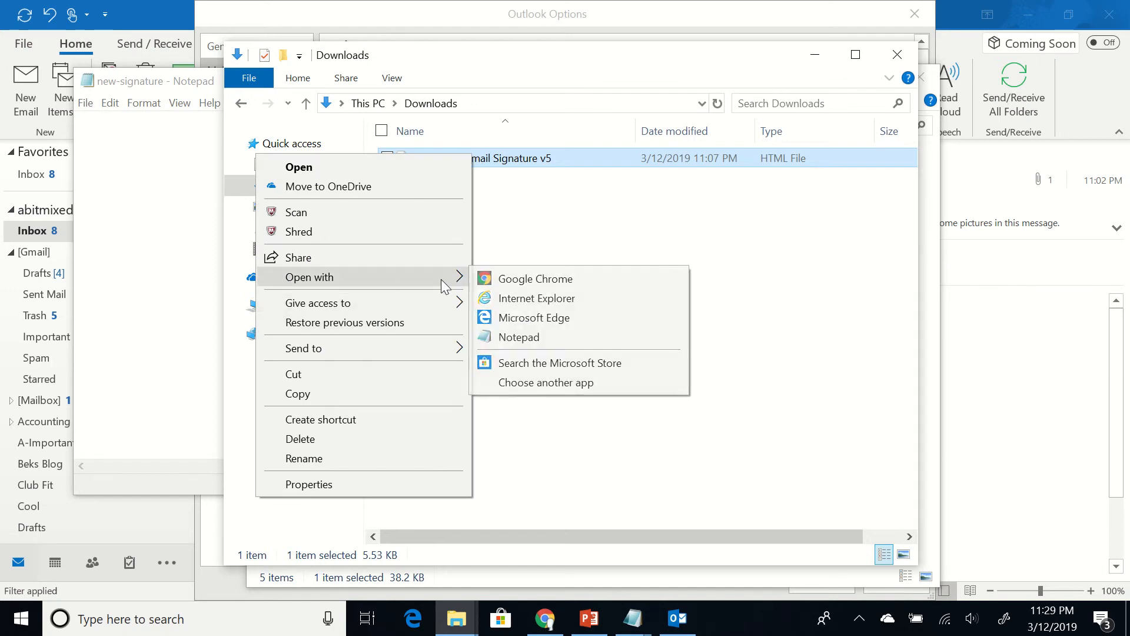
click(519, 336)
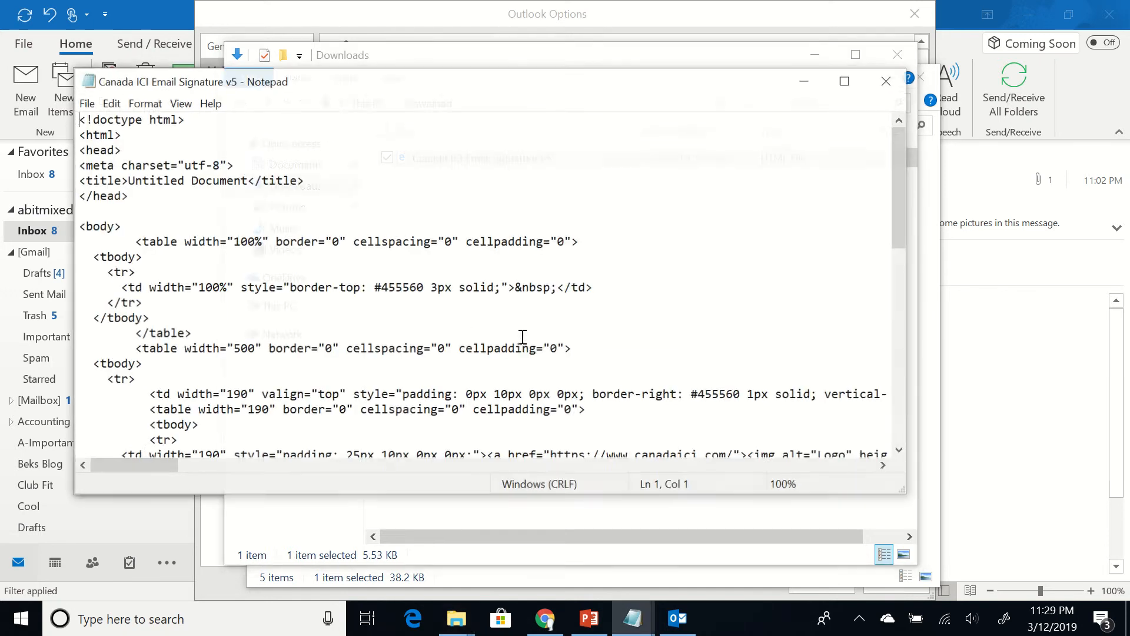
click(555, 170)
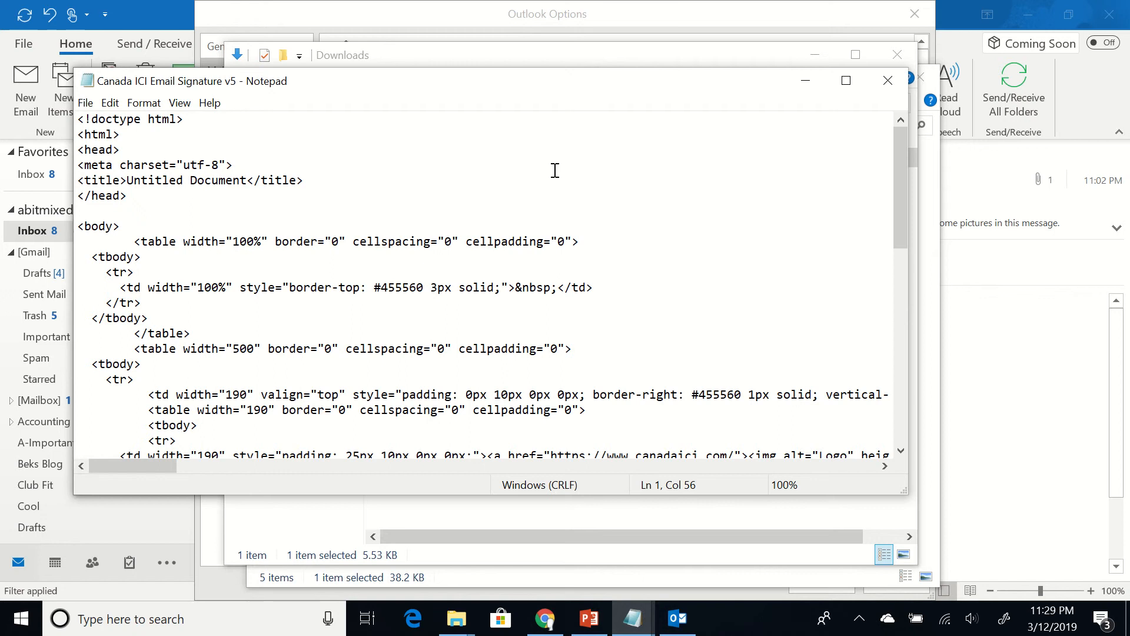
key(ctrl+a)
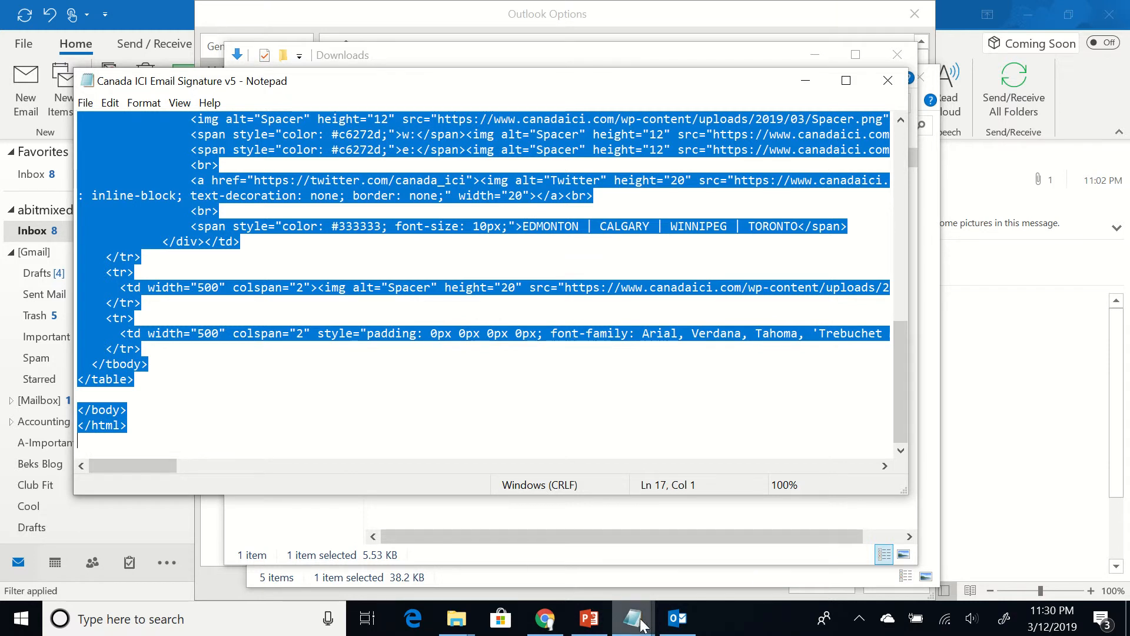
Paste the Canada ICI signature code into the empty new-signature file
mouse_move(641, 624)
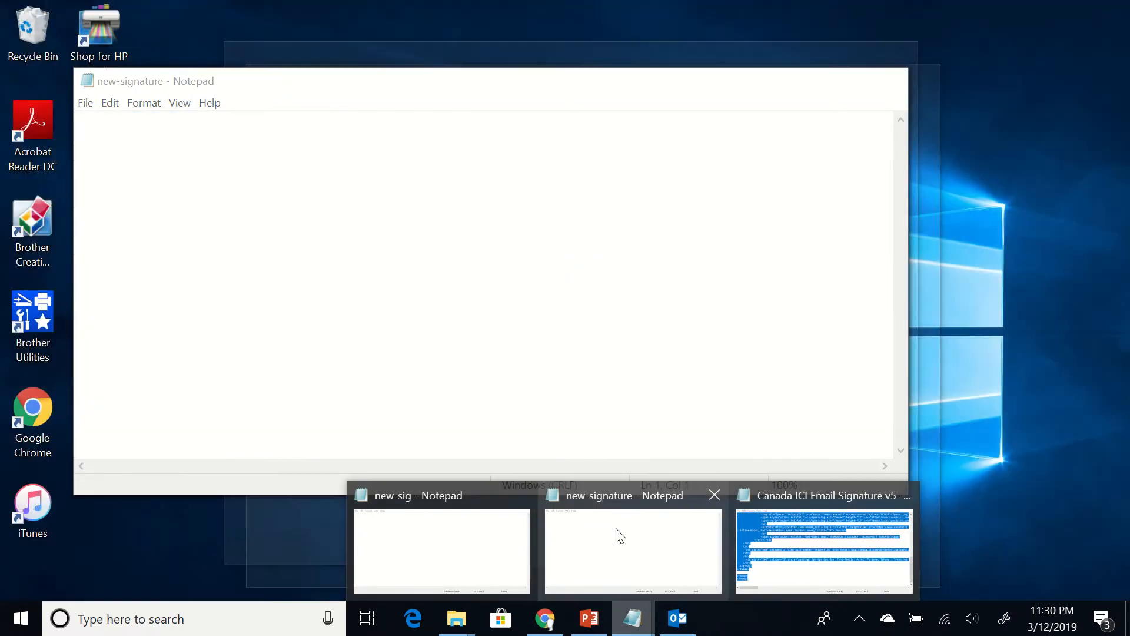
click(619, 536)
key(ctrl+v)
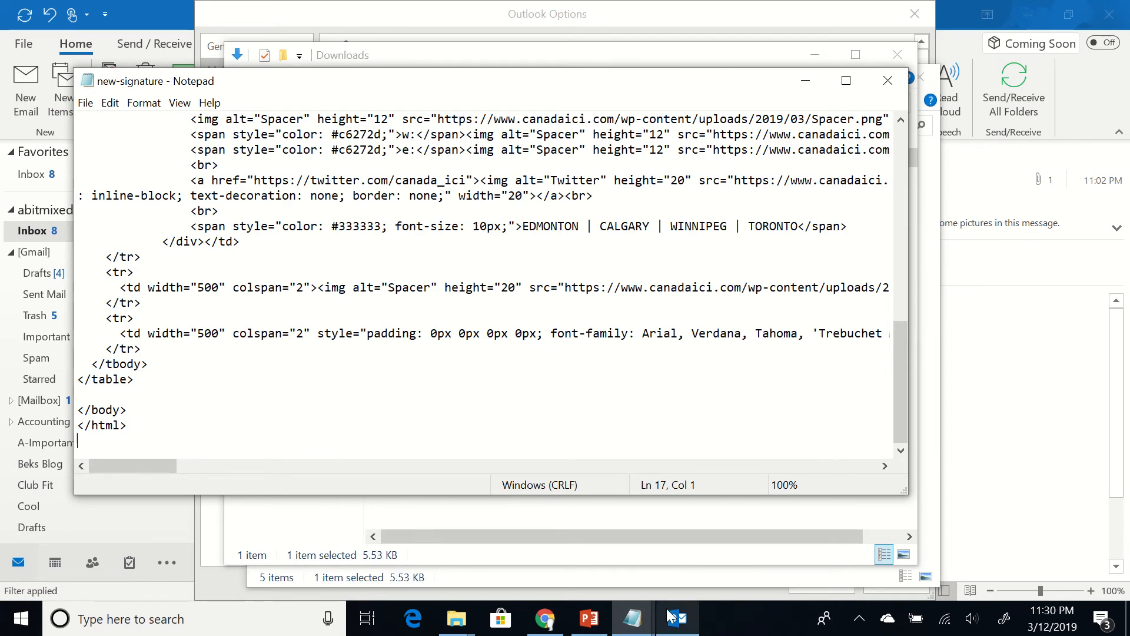
Close the Canada ICI Notepad window and close new-sig without saving
click(633, 618)
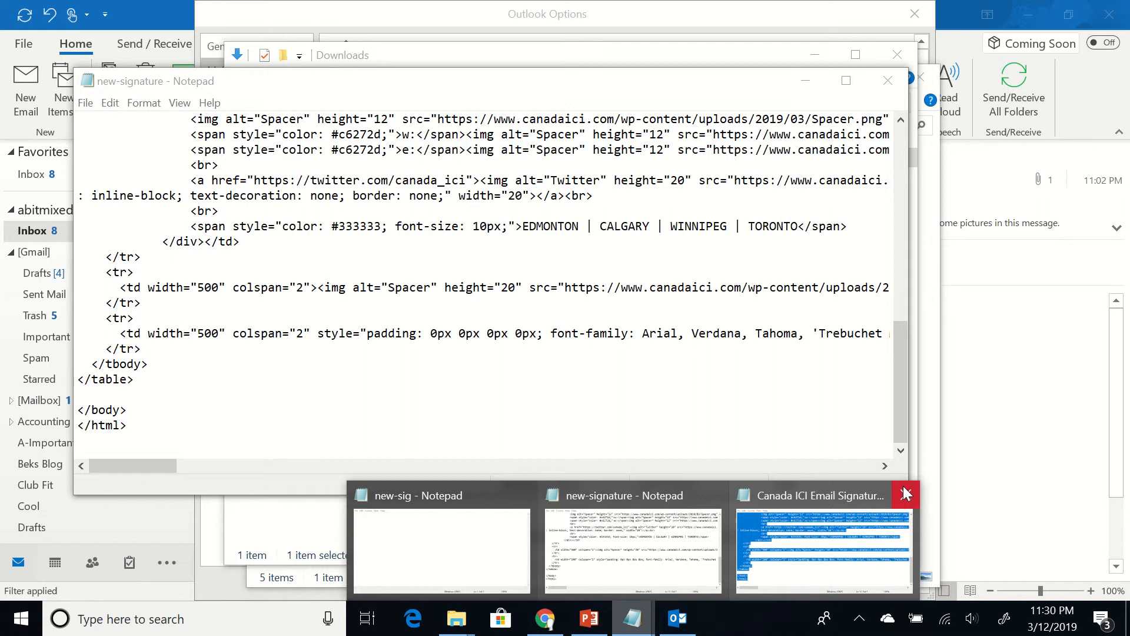
click(905, 494)
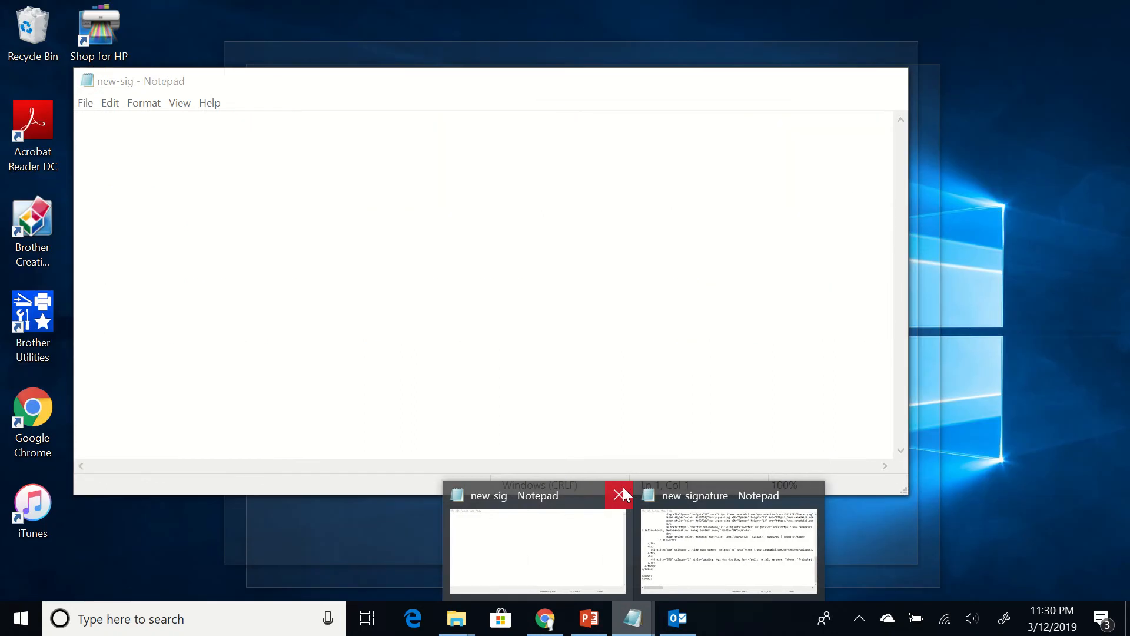
click(622, 486)
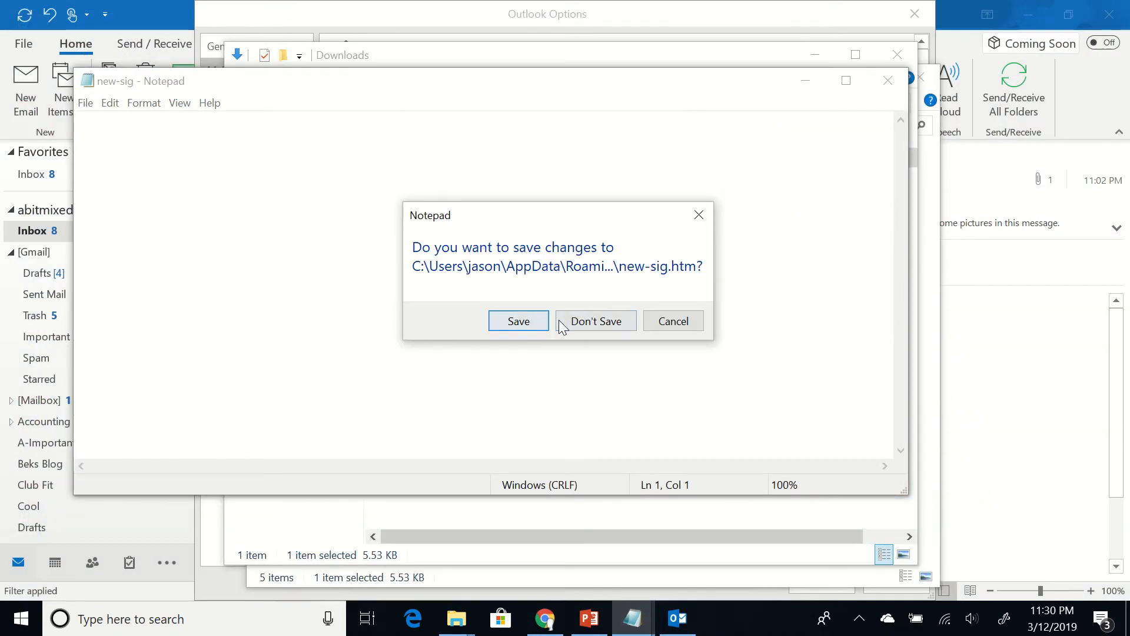
click(584, 323)
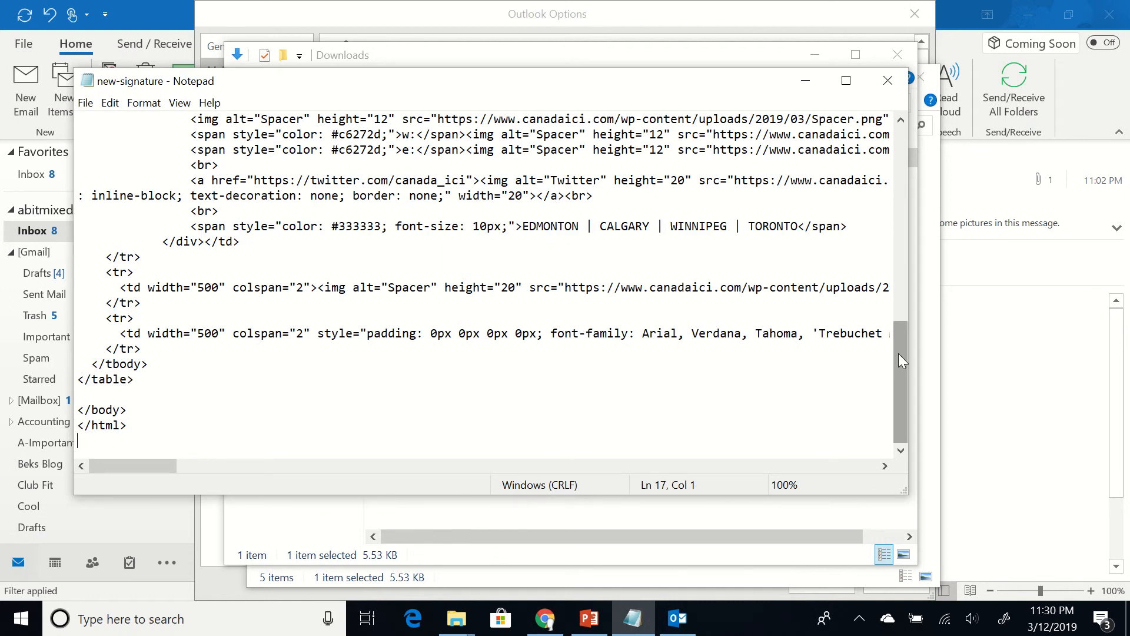
Enlarge the new-signature Notepad window to fill the screen
drag(898, 354, 902, 145)
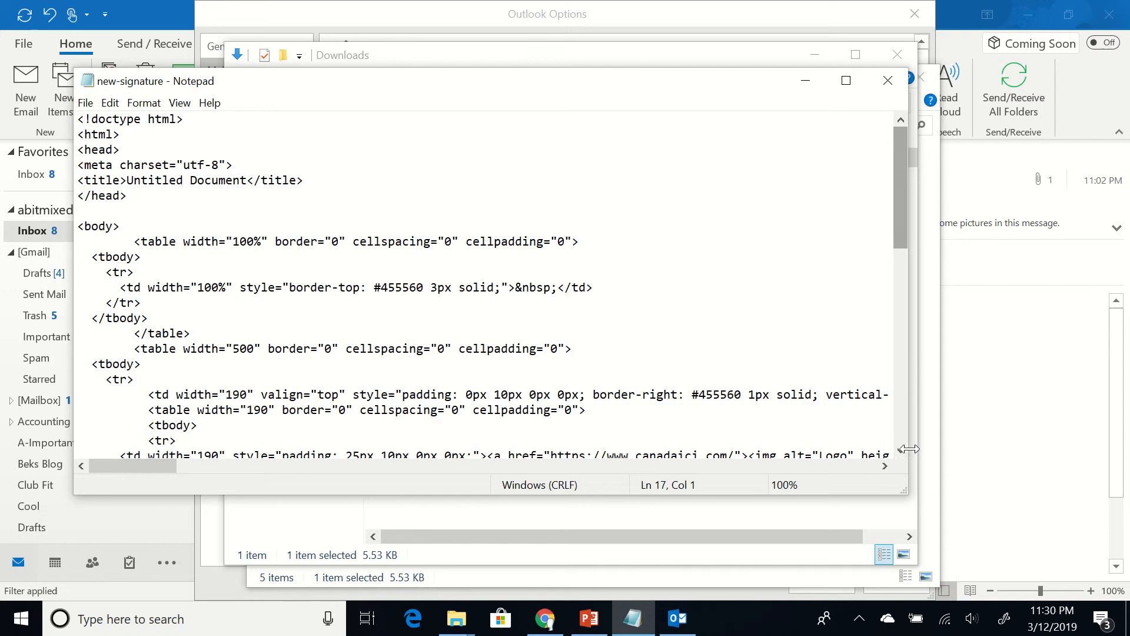
drag(906, 491, 1125, 571)
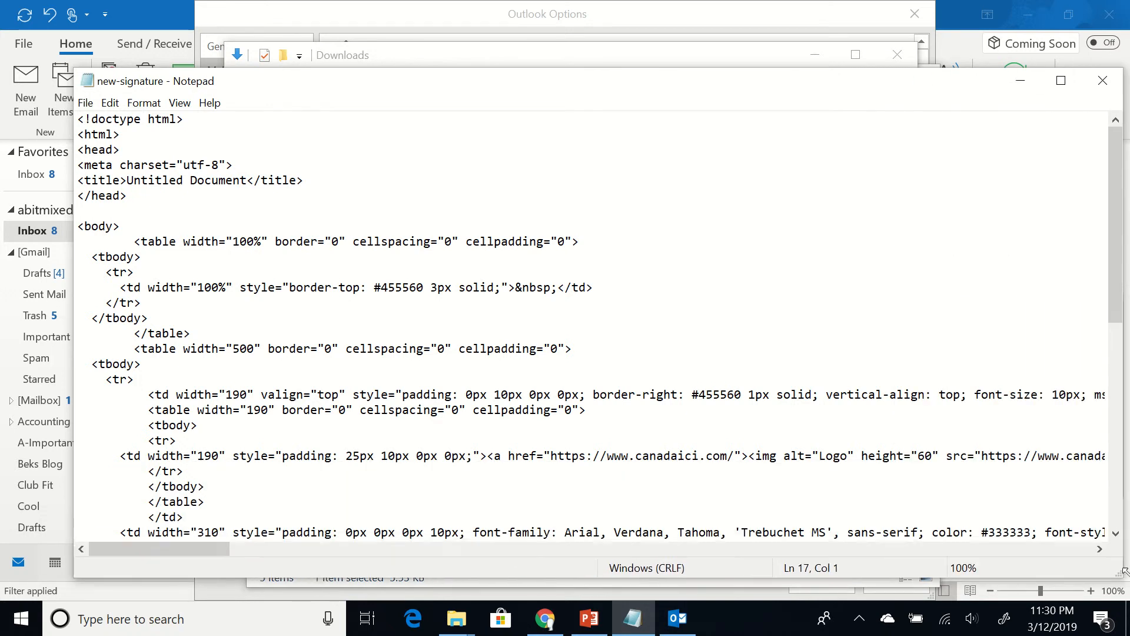
drag(726, 76, 656, 12)
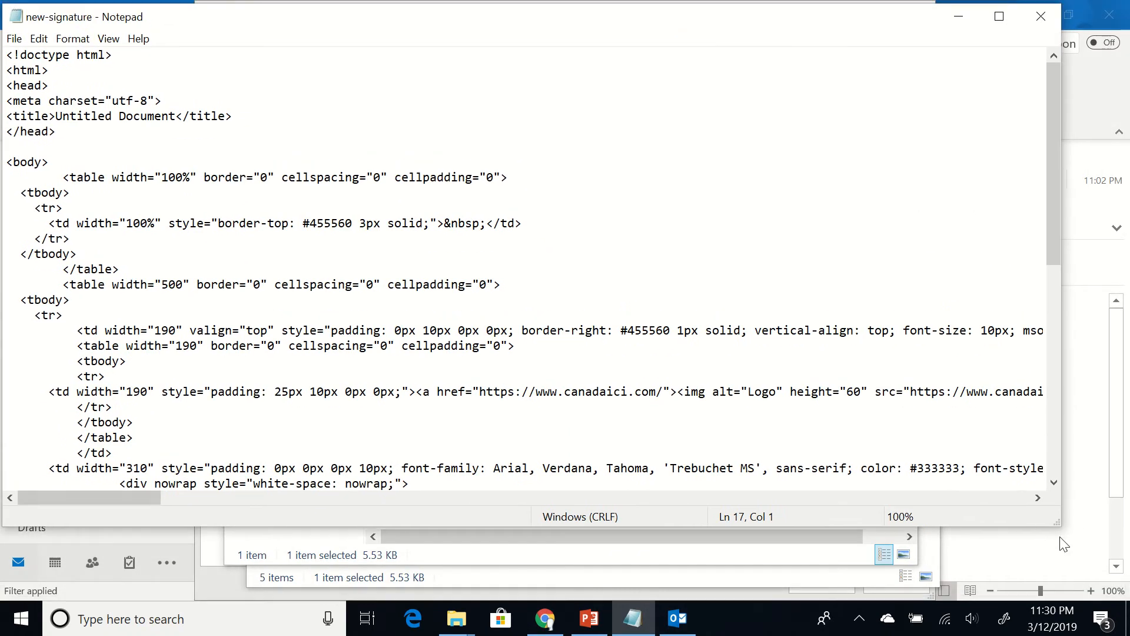
drag(1058, 522, 1128, 598)
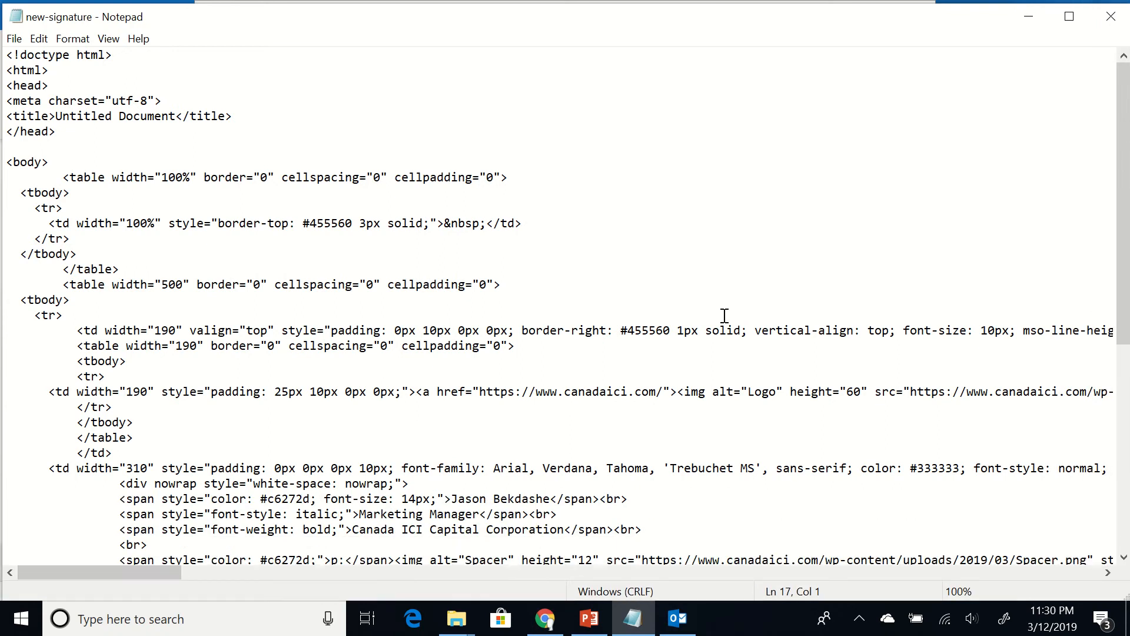
Replace the name with the new person's name and shorten the job title to Manager
scroll(628, 368, down, 2)
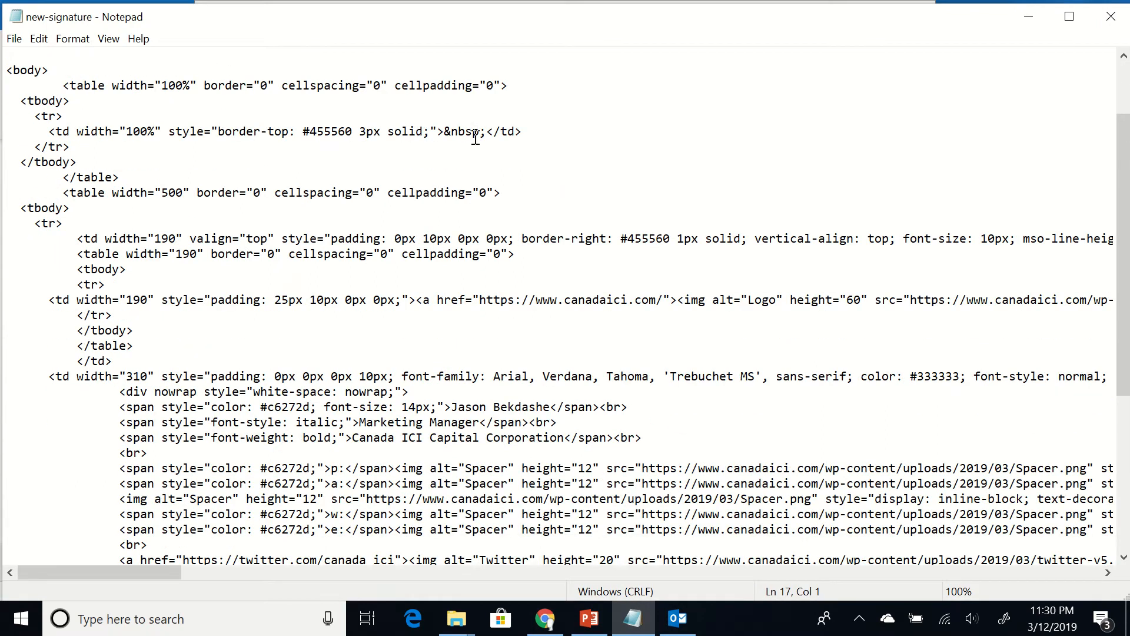
click(551, 407)
key(BackSpace)
key(BackSpace)
key(BackSpace)
key(BackSpace)
key(BackSpace)
key(BackSpace)
key(BackSpace)
key(BackSpace)
key(BackSpace)
key(BackSpace)
key(BackSpace)
key(BackSpace)
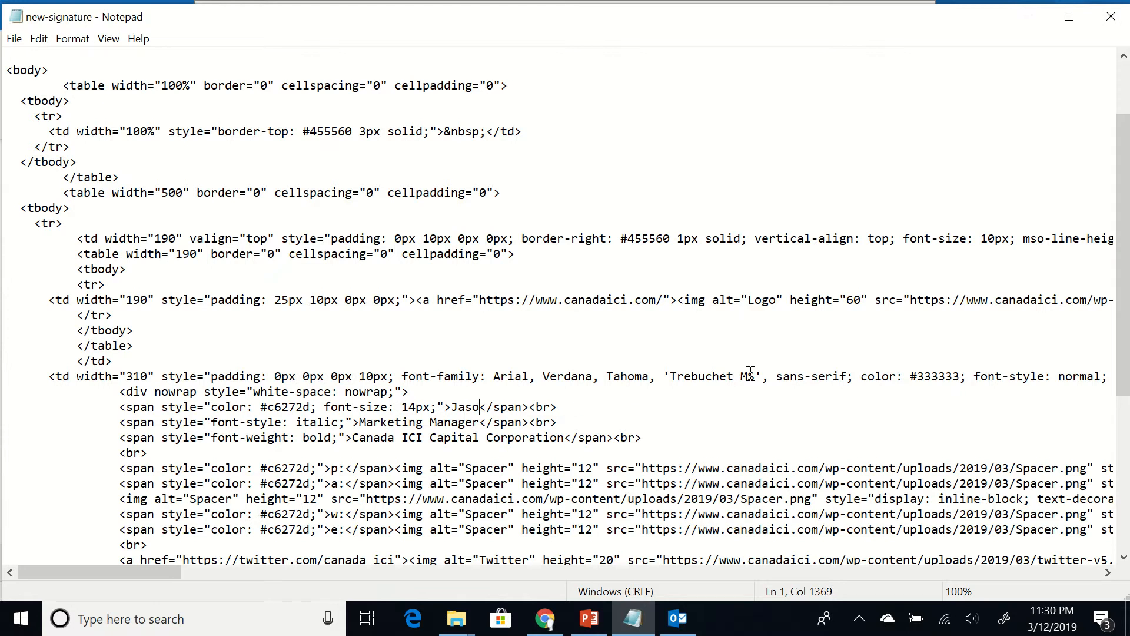
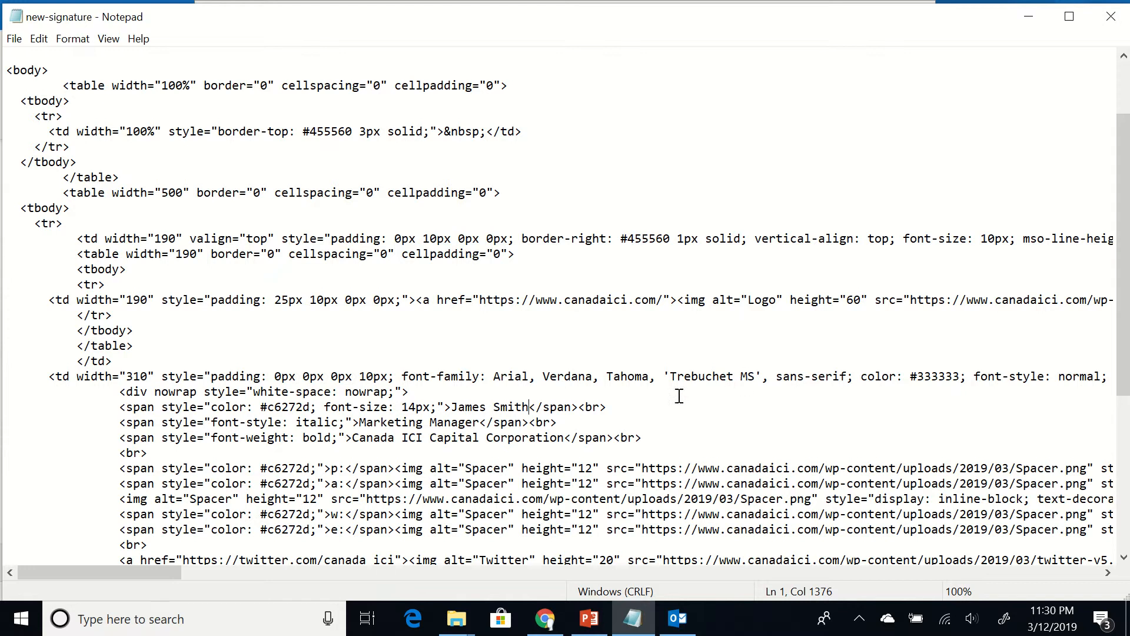
click(430, 421)
key(BackSpace)
key(BackSpace)
key(BackSpace)
key(BackSpace)
key(BackSpace)
key(BackSpace)
key(BackSpace)
key(BackSpace)
key(BackSpace)
key(BackSpace)
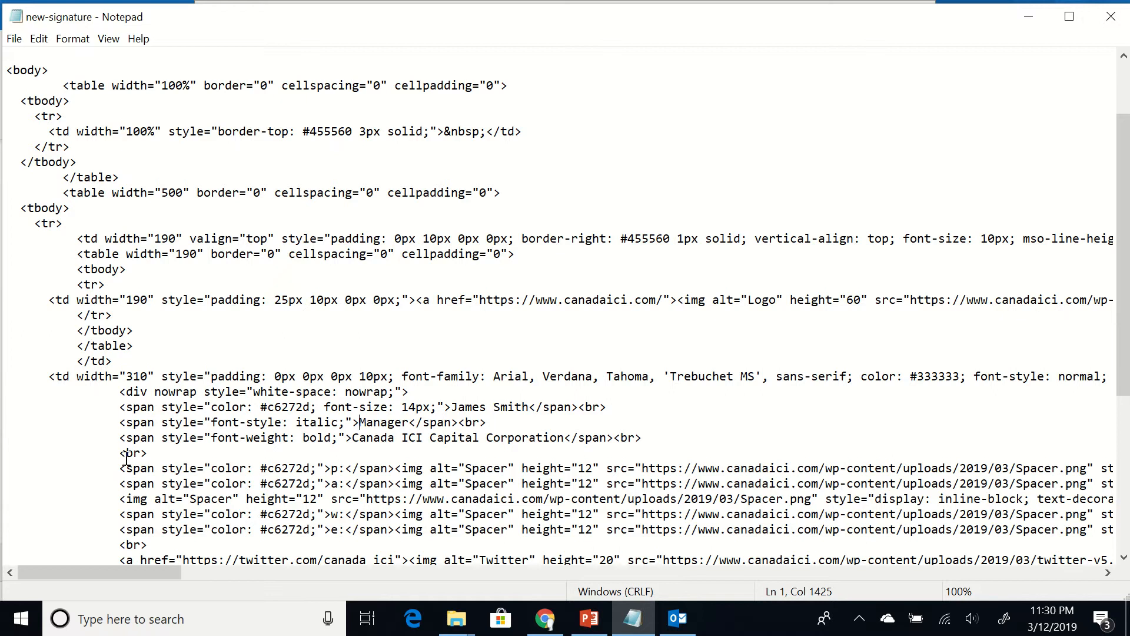
click(119, 468)
Update the first phone number's displayed digits and its tel: link to the new number
key(Down)
key(Left)
key(Left)
key(Left)
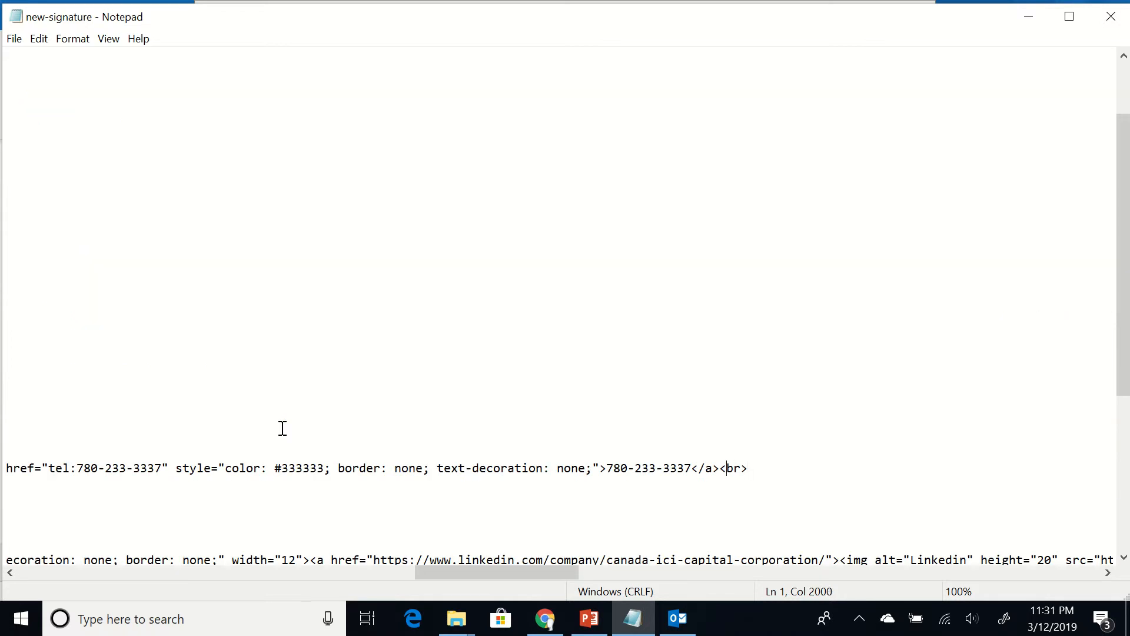
key(Left)
key(Left)
key(Left)
key(Left)
key(Left)
key(Left)
key(BackSpace)
key(BackSpace)
key(BackSpace)
key(BackSpace)
text(4444)
key(Left)
key(Left)
key(Left)
key(BackSpace)
key(BackSpace)
key(BackSpace)
text(444)
key(shift+Left)
key(shift+Left)
key(shift+Left)
key(shift+Left)
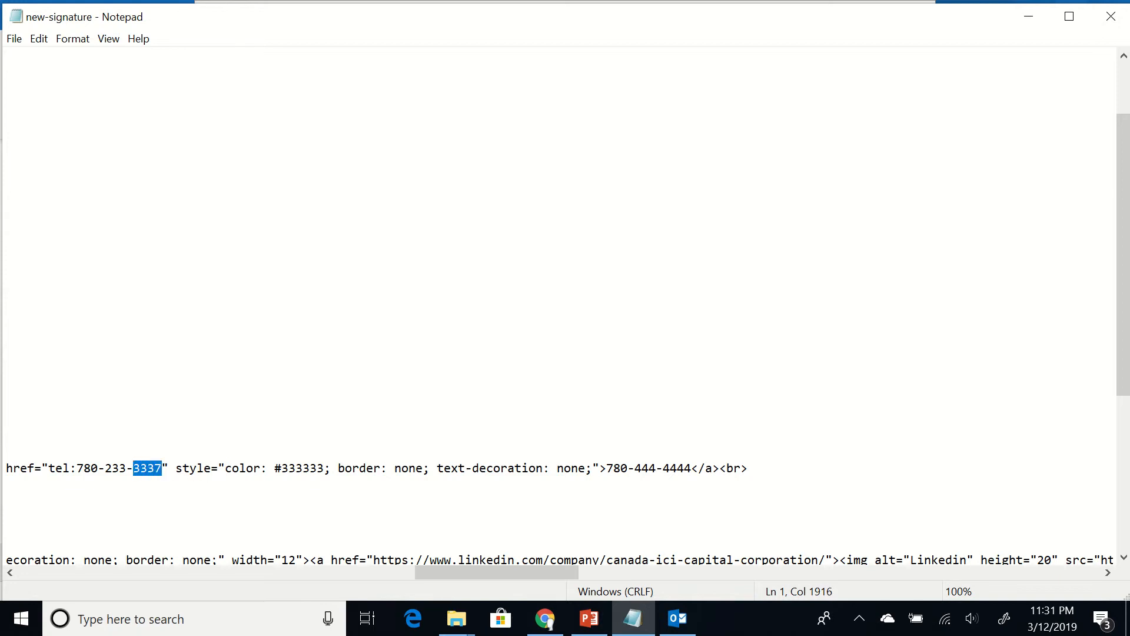
text(4444)
key(shift+Left)
key(shift+Left)
key(shift+Left)
text(444)
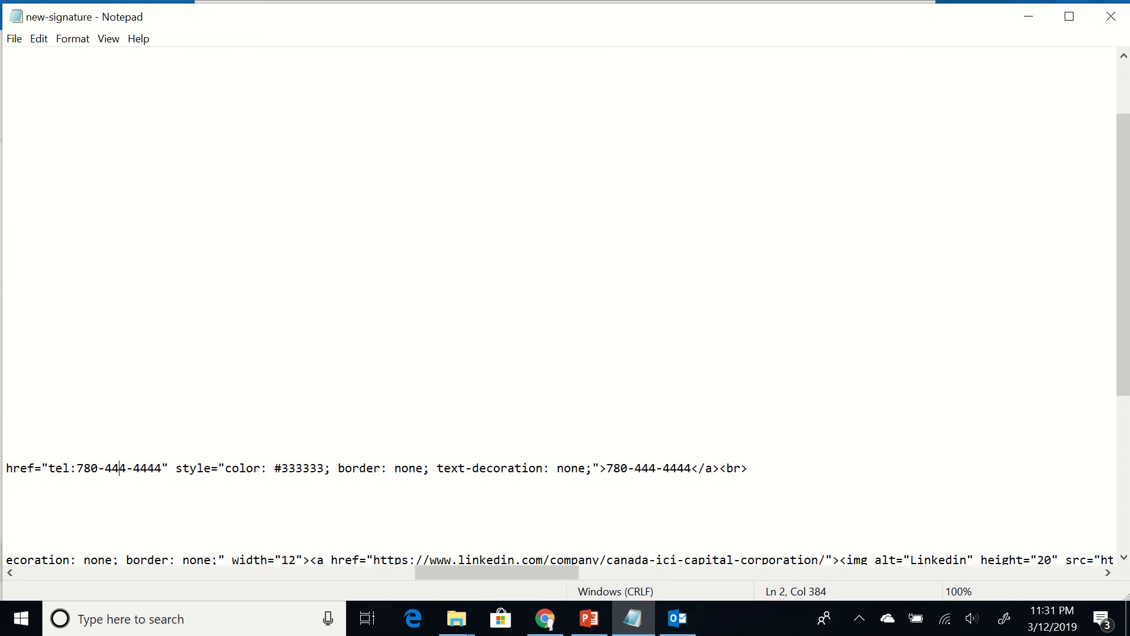
key(Left)
key(Left)
Update the second phone number's displayed digits and its tel: link to the new number
key(Left)
key(Left)
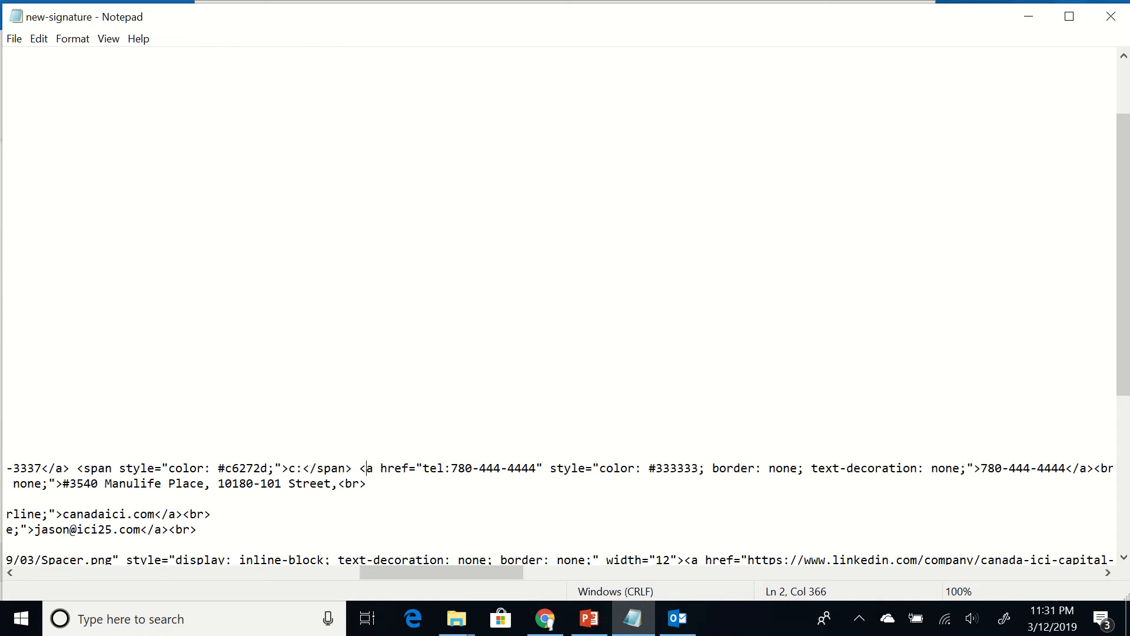
click(183, 468)
key(Left)
key(Left)
key(Left)
key(Left)
key(Left)
key(Left)
key(Left)
key(Left)
key(Left)
key(Left)
key(Left)
key(Left)
key(Left)
key(Left)
key(Left)
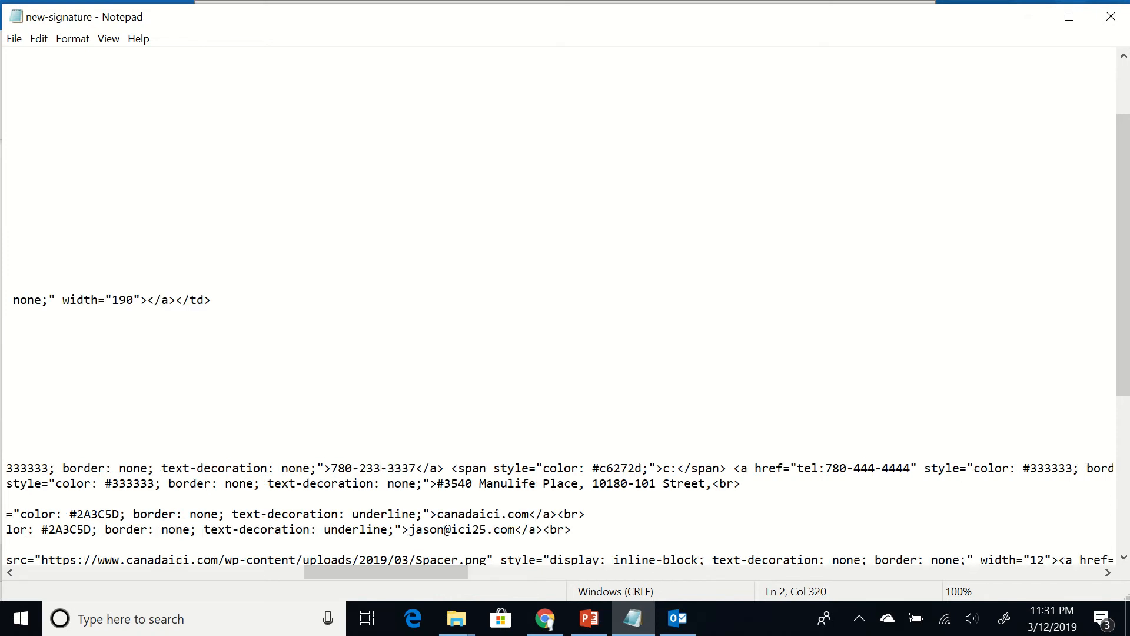
key(shift+Left)
key(shift+Left)
key(shift+Left)
key(shift+Left)
text(9999)
key(Left)
key(Left)
key(BackSpace)
key(BackSpace)
key(BackSpace)
text(999)
key(Left)
key(Left)
key(Left)
key(Left)
key(Left)
key(Left)
key(Left)
key(Left)
key(Left)
key(Left)
key(Left)
key(Left)
key(Left)
key(Left)
key(Left)
key(Left)
key(Left)
key(Left)
key(Left)
key(Left)
key(Left)
key(Left)
key(Left)
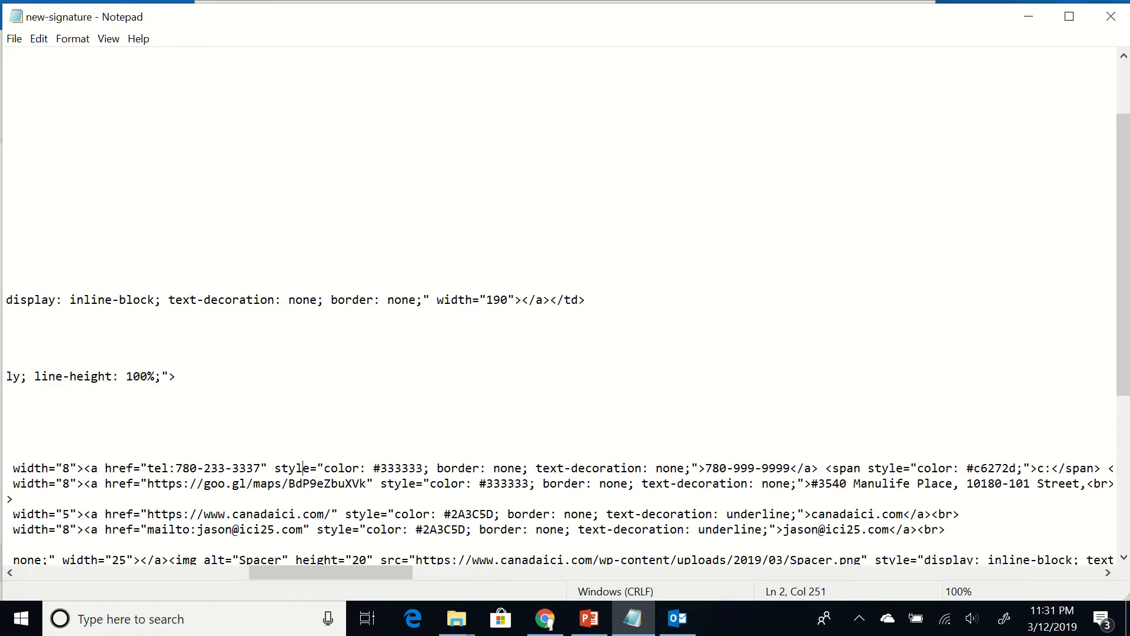
key(Left)
key(Left)
key(Left)
key(Left)
key(Left)
key(BackSpace)
key(BackSpace)
key(BackSpace)
key(BackSpace)
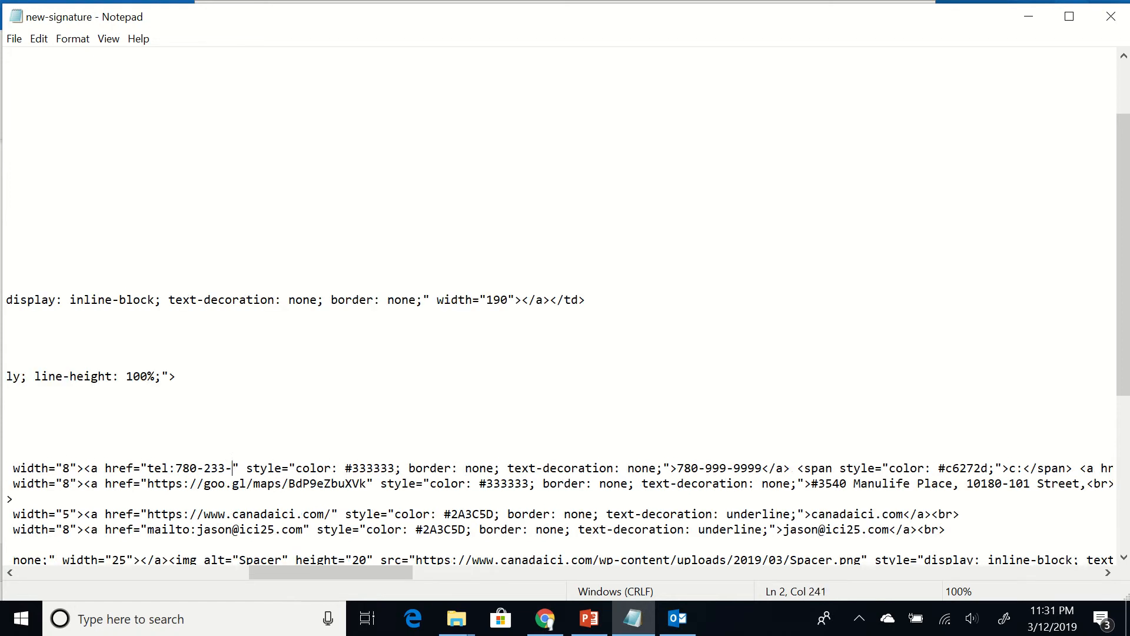
text(9999)
key(Left)
key(Left)
key(Left)
key(Left)
key(Left)
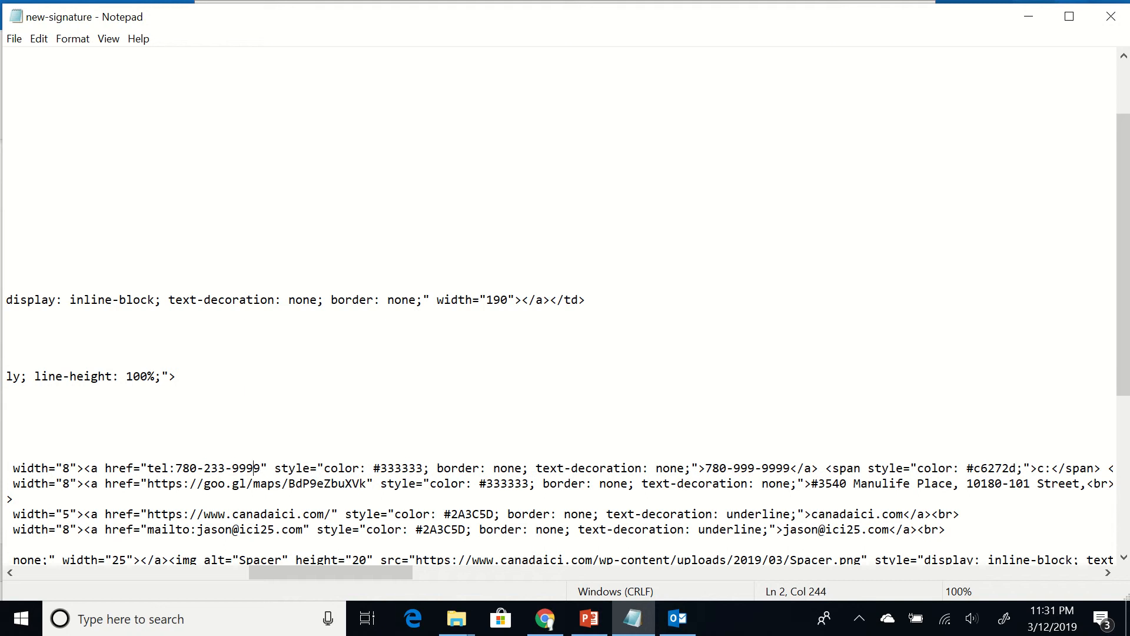
key(BackSpace)
key(BackSpace)
key(BackSpace)
text(999)
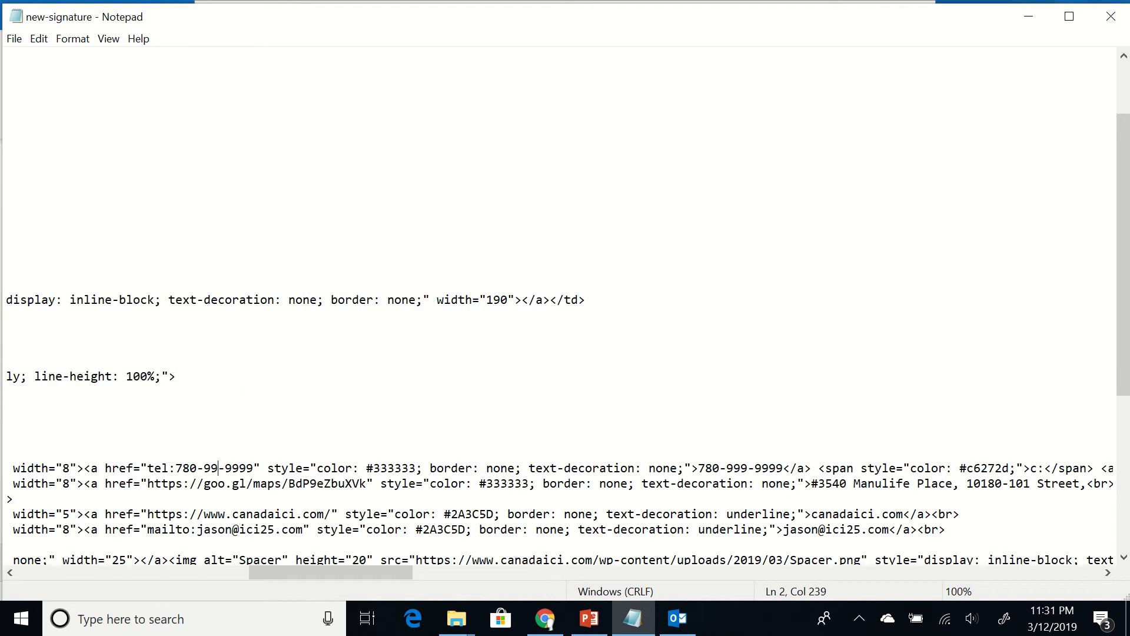
key(Down)
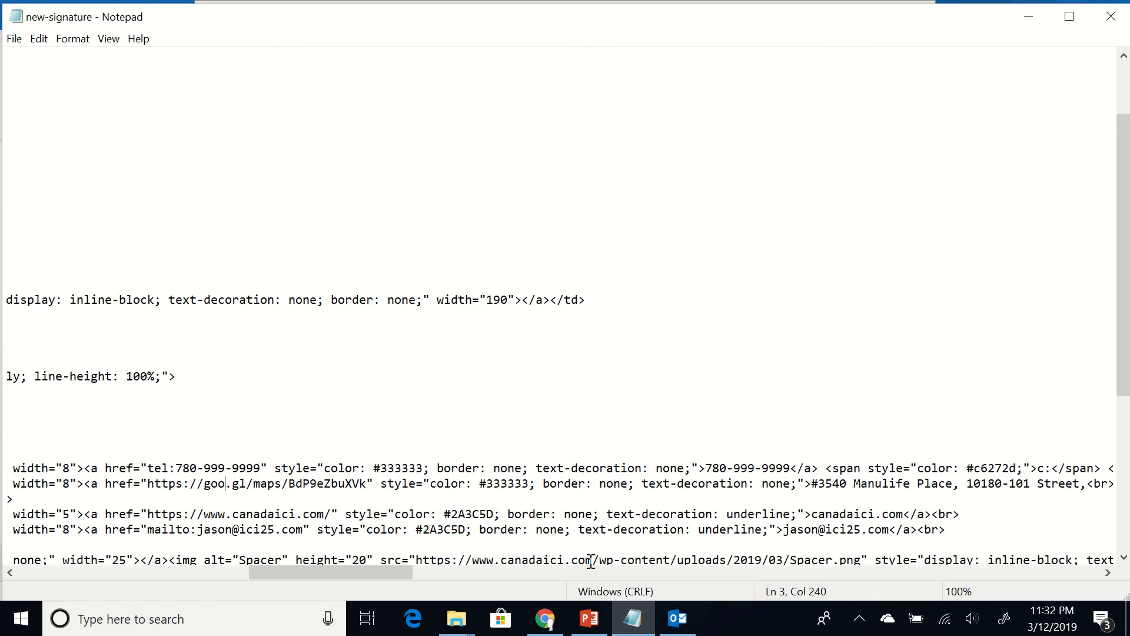
Copy Canada ICI Capital Corporation's Calgary street address from Google Maps and return to Notepad
click(548, 628)
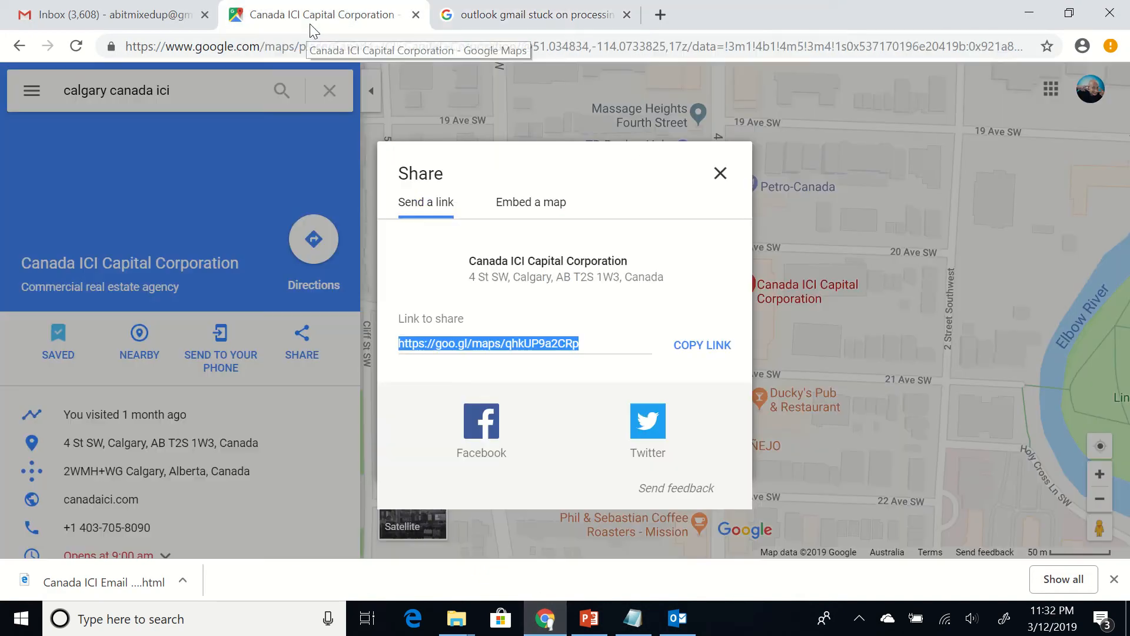
click(306, 26)
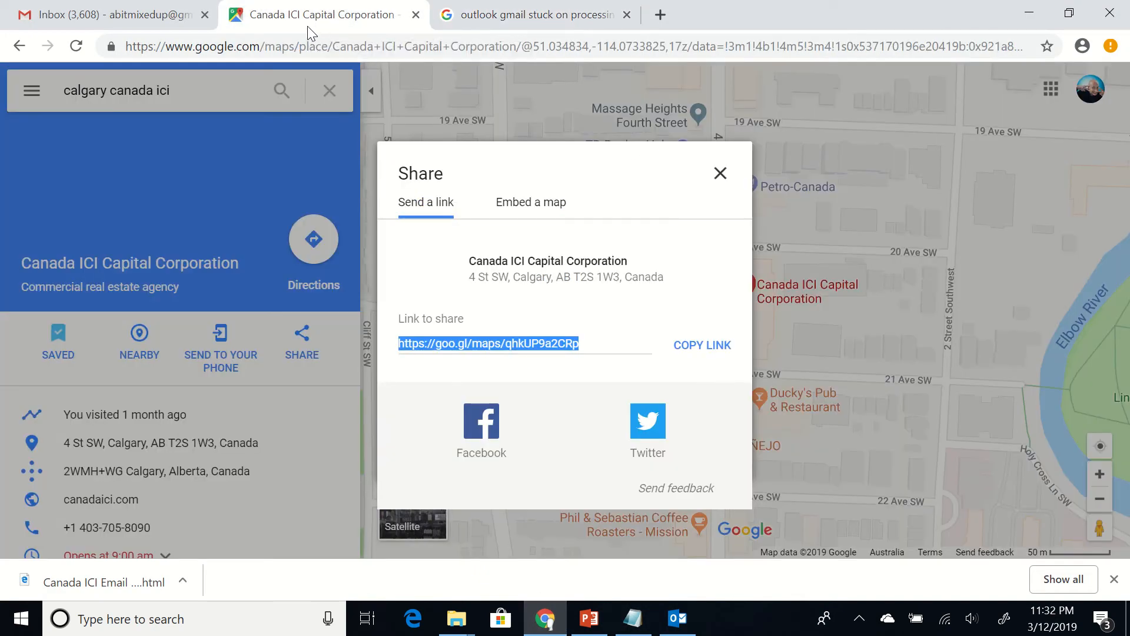
click(719, 173)
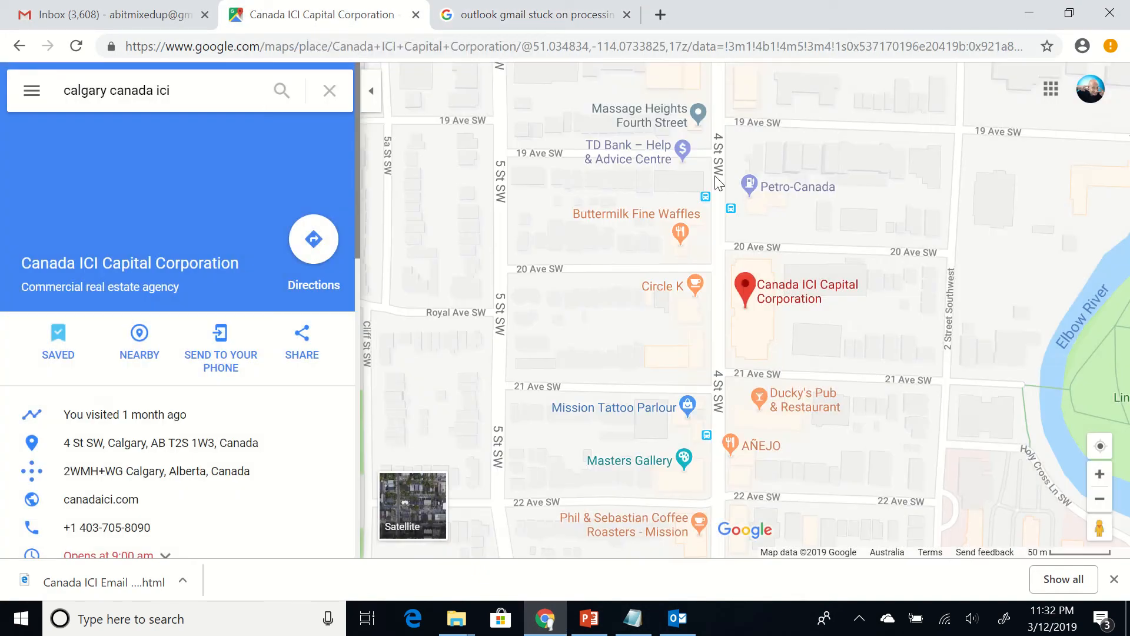
click(224, 88)
key(Return)
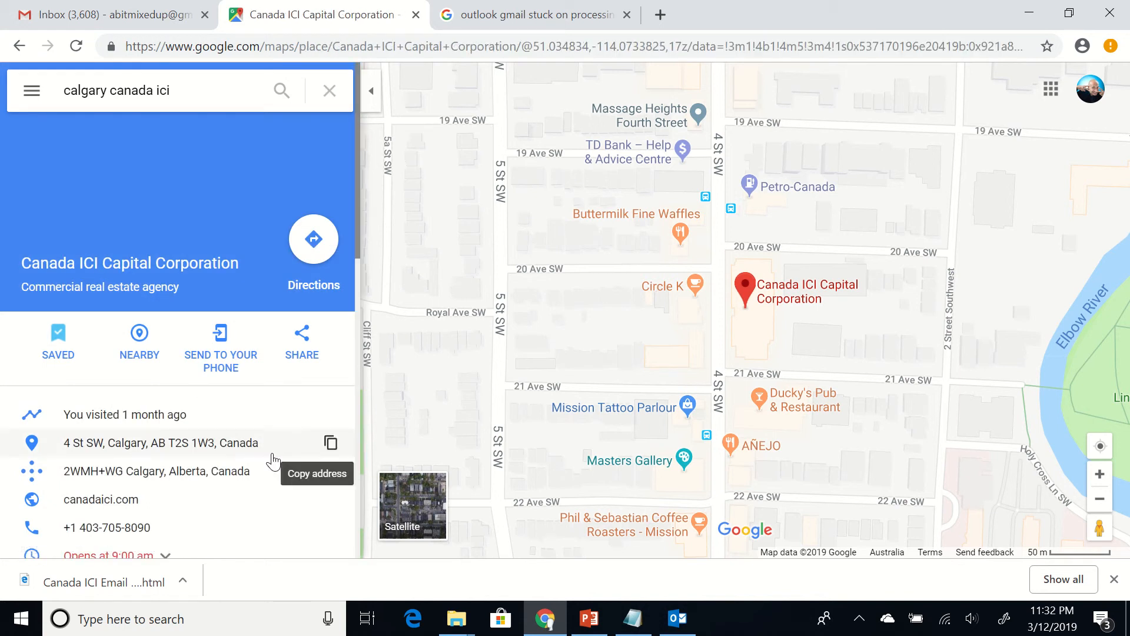
click(331, 444)
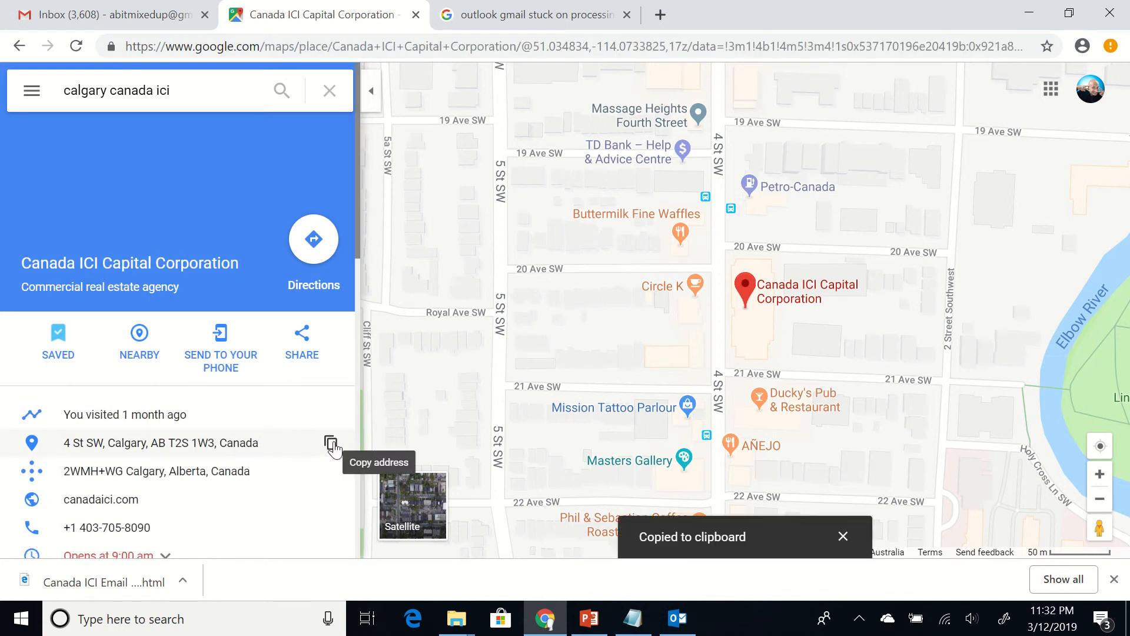
click(635, 616)
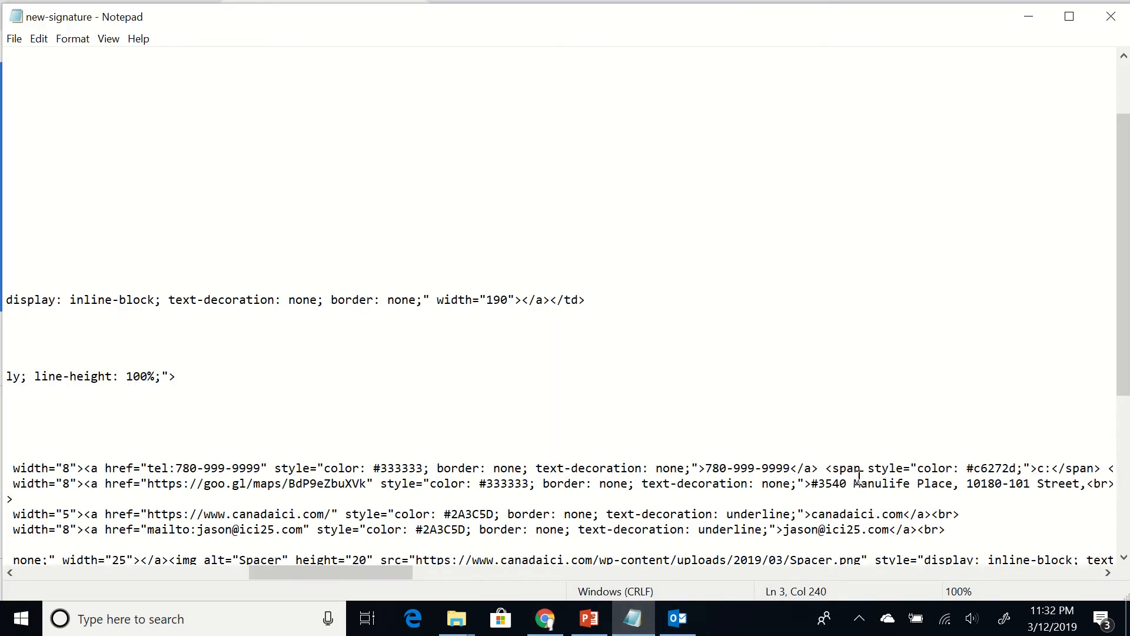
Paste the copied Calgary street address over the old one, trimming off the postcode and country
click(843, 484)
key(shift+Right)
key(shift+Right)
key(shift+Right)
key(shift+Right)
key(shift+Right)
key(shift+Right)
key(shift+Right)
key(shift+Right)
key(shift+Right)
key(shift+Right)
key(shift+Right)
key(shift+Right)
key(shift+Right)
key(shift+Right)
key(shift+Right)
key(shift+Right)
key(shift+Right)
key(shift+Right)
key(shift+Right)
key(shift+Right)
key(shift+Right)
key(shift+Right)
key(shift+Right)
key(shift+Right)
key(shift+Right)
key(shift+Right)
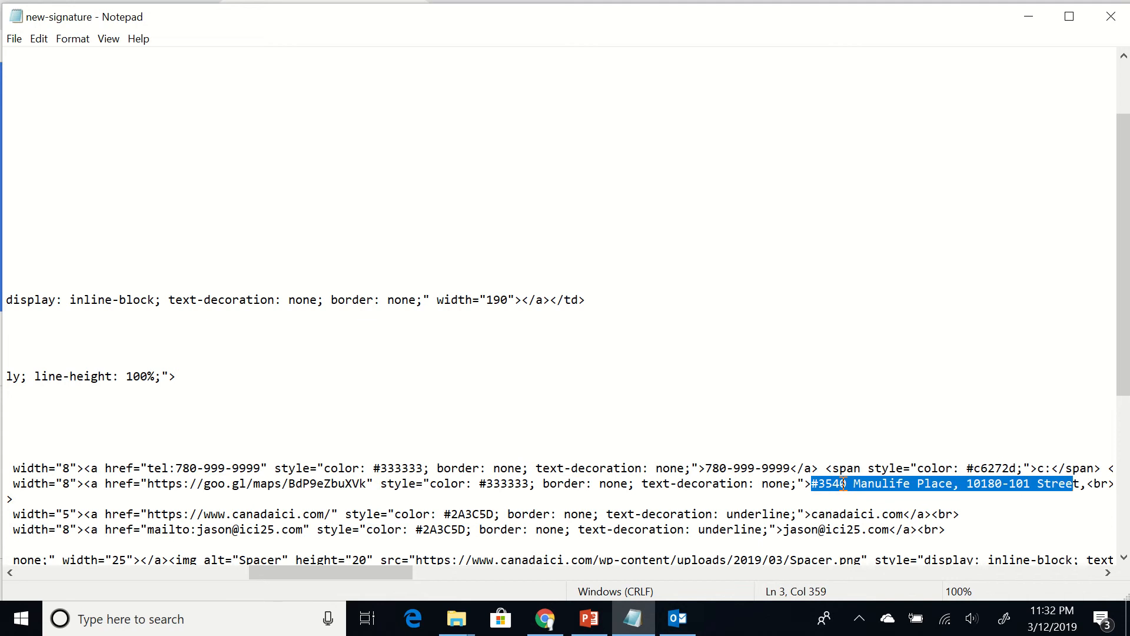
key(Delete)
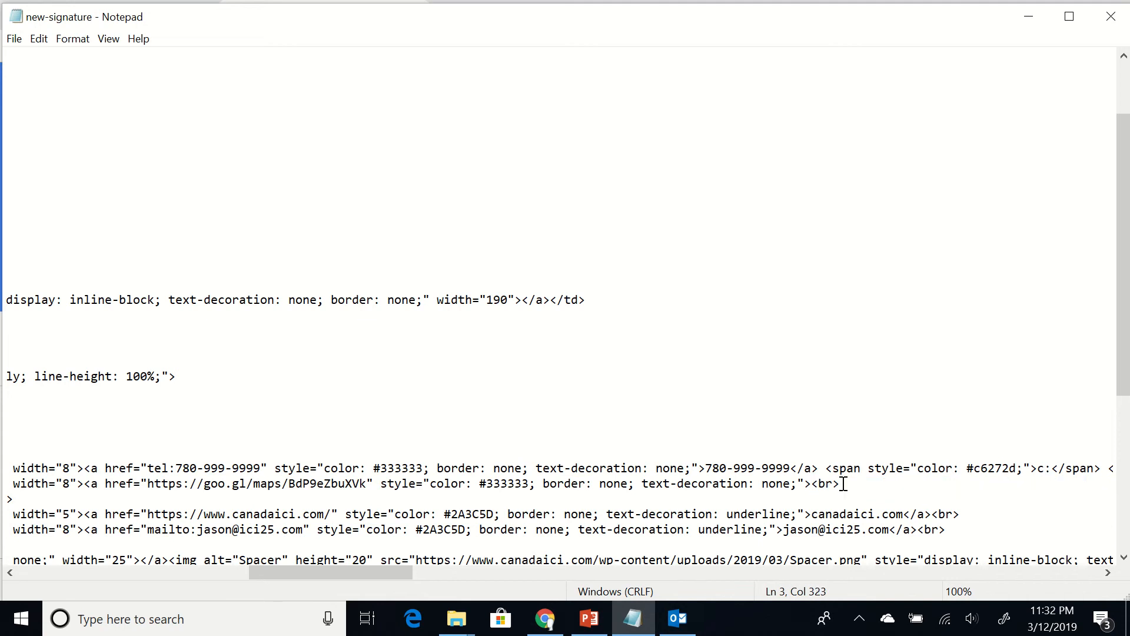
key(ctrl+v)
key(shift+Left)
key(shift+Left)
key(shift+Left)
key(shift+Left)
key(shift+Left)
key(shift+Left)
key(shift+Left)
key(shift+Left)
key(shift+Left)
key(shift+Left)
key(shift+Left)
key(shift+Left)
key(shift+Left)
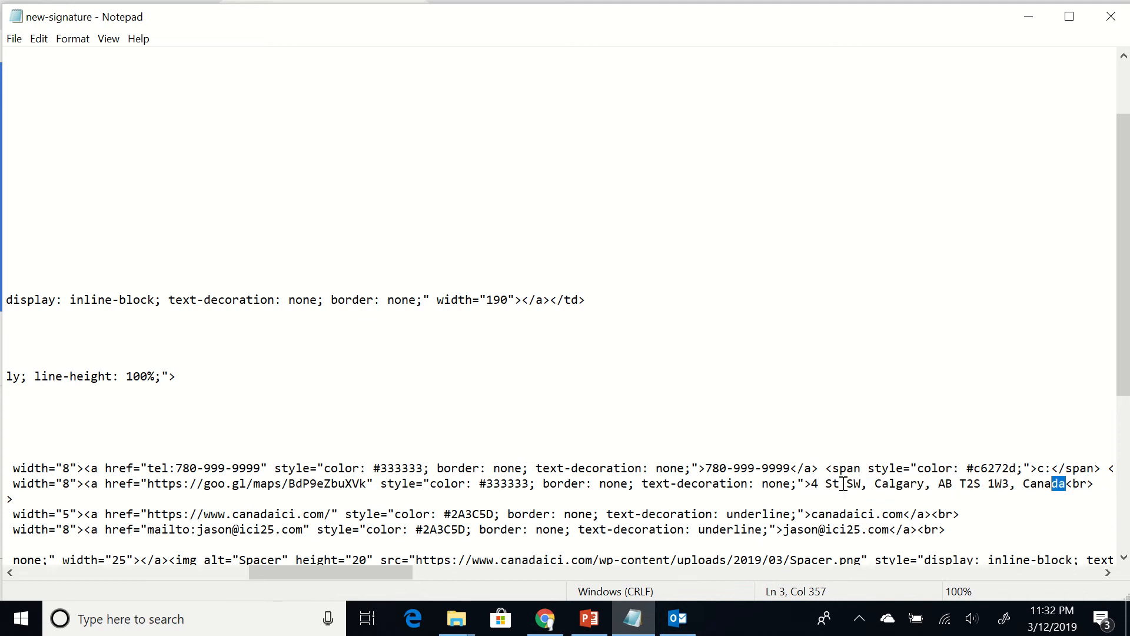
key(shift+Left)
key(shift+Left)
key(shift+Left)
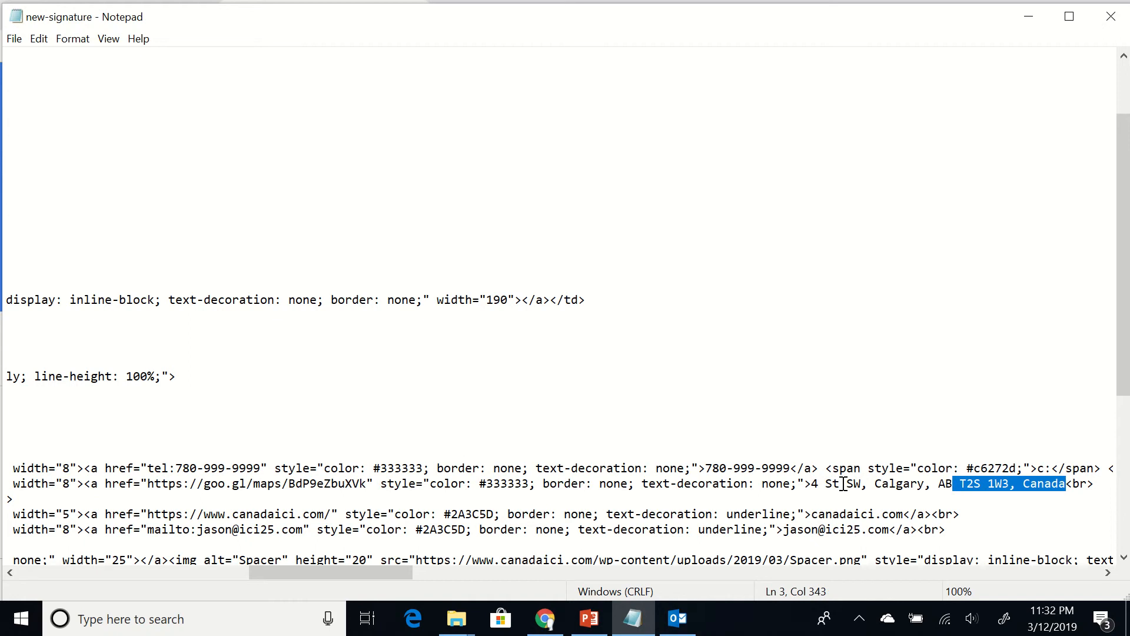
key(Delete)
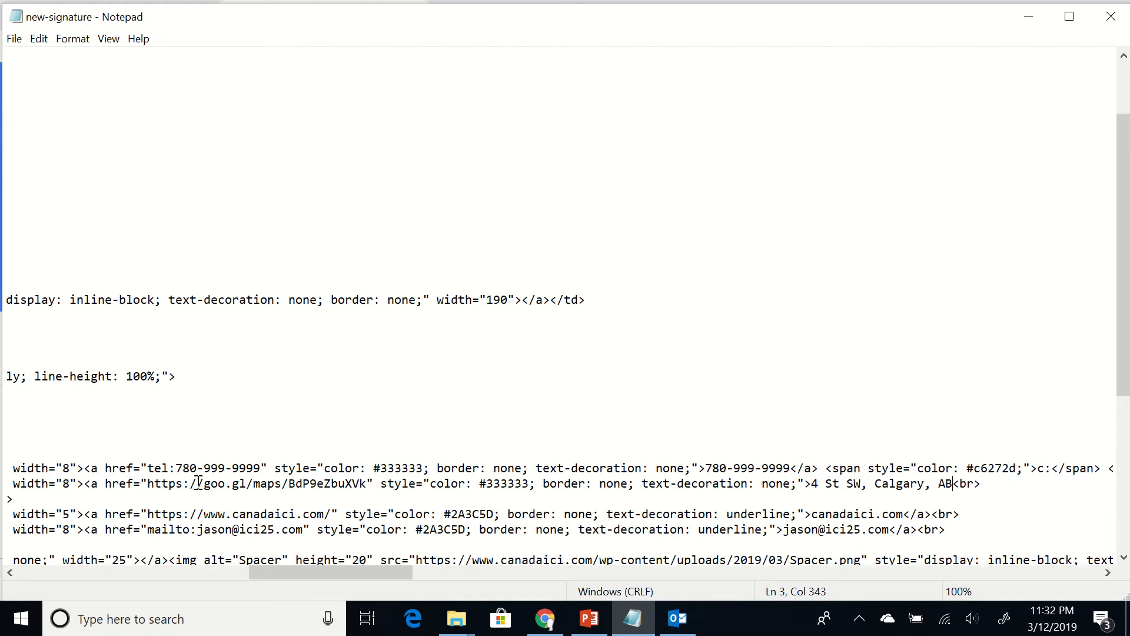
Replace the Edmonton city line with the new postcode and Canada, then select the old map link
click(196, 497)
key(Left)
key(Left)
key(Left)
key(Left)
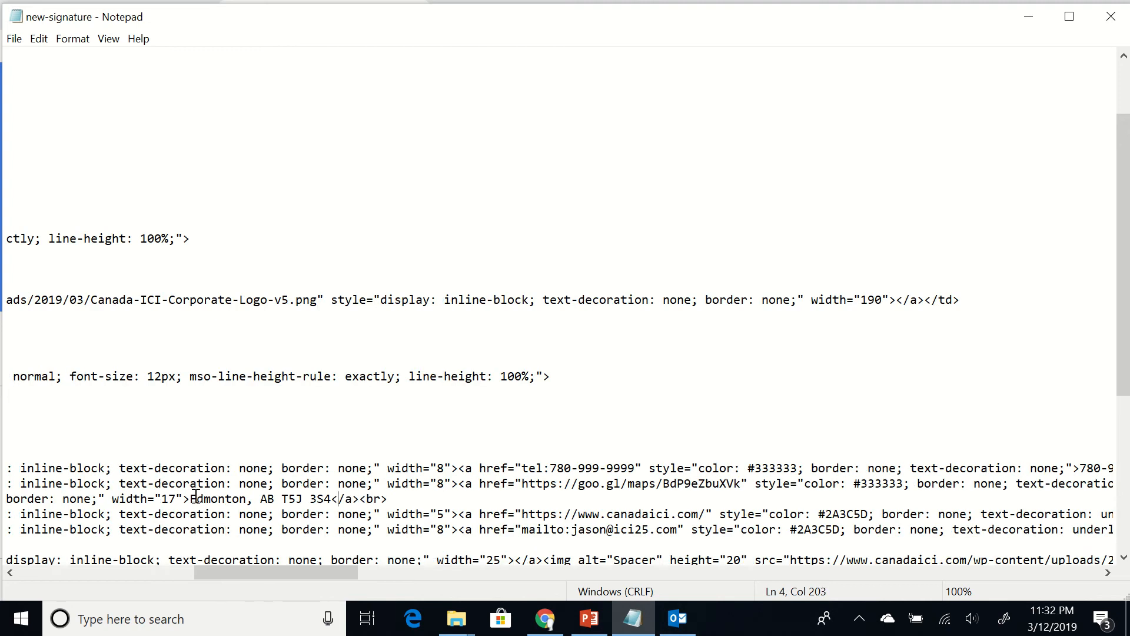
key(shift+Left)
key(shift+Left)
key(shift+Left)
key(shift+Left)
key(shift+Left)
key(shift+Left)
key(shift+Left)
key(shift+Left)
key(shift+Left)
key(shift+Left)
key(shift+Left)
key(shift+Left)
key(shift+Left)
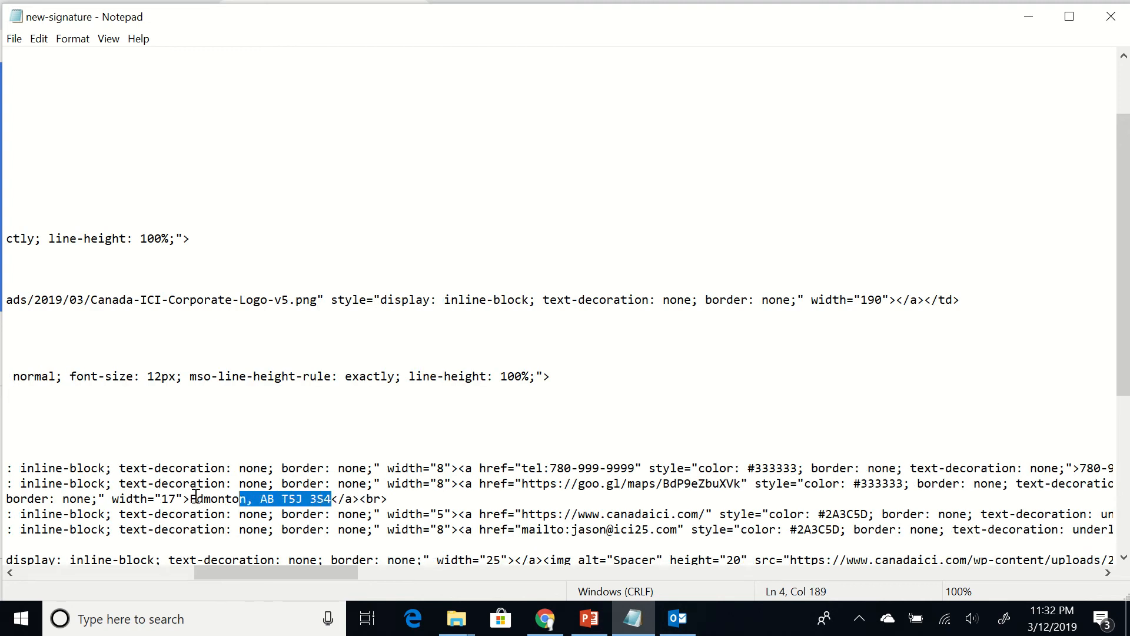
key(shift+Left)
key(shift+Left)
key(shift+Left)
key(shift+Left)
key(shift+Left)
key(shift+Left)
key(shift+Left)
key(ctrl+v)
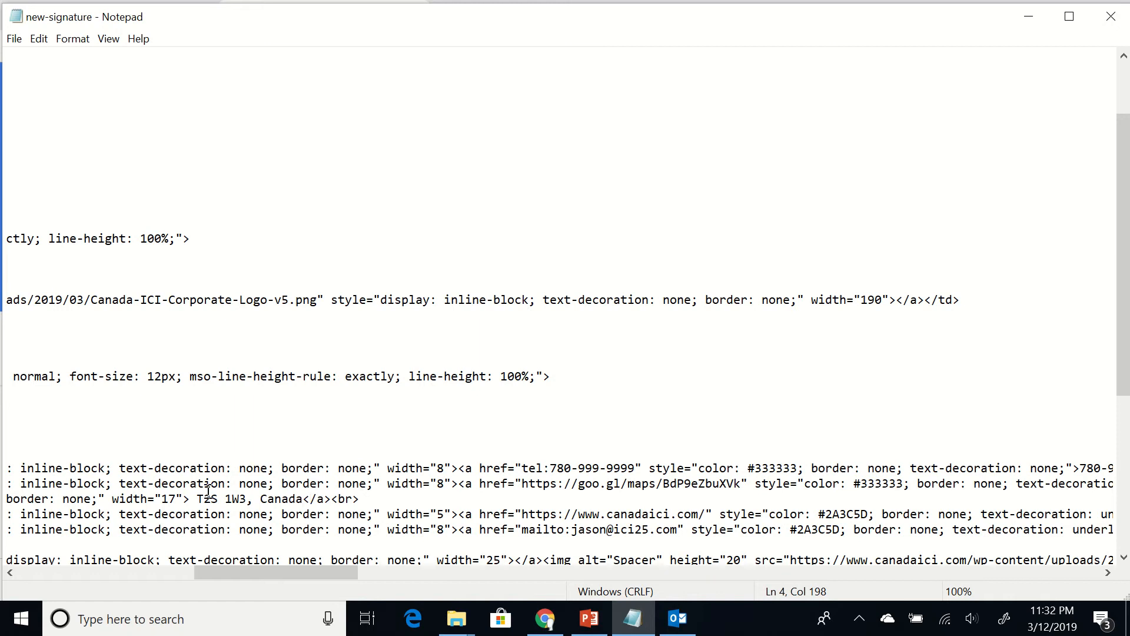
click(197, 500)
key(BackSpace)
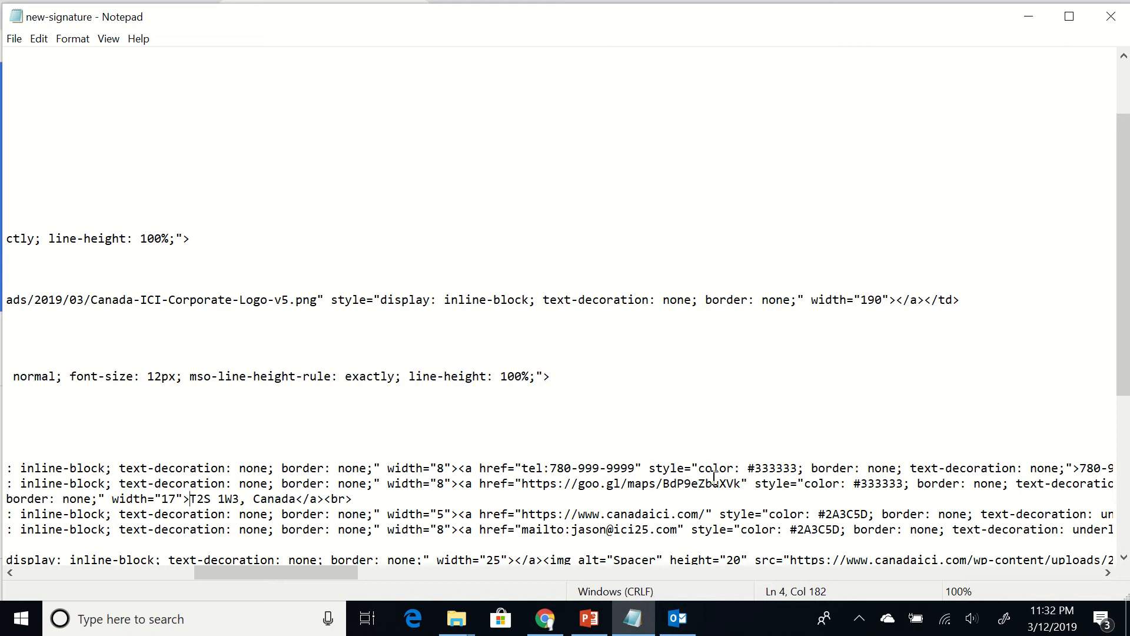
click(741, 483)
key(shift+Left)
key(shift+Left)
key(shift+Left)
key(shift+Left)
key(shift+Left)
key(shift+Left)
key(shift+Left)
key(shift+Left)
key(shift+Left)
key(shift+Left)
key(shift+Left)
key(shift+Left)
key(shift+Left)
key(shift+Left)
key(shift+Left)
key(shift+Left)
key(shift+Left)
key(shift+Left)
key(shift+Left)
key(shift+Left)
key(shift+Left)
key(shift+Left)
key(shift+Left)
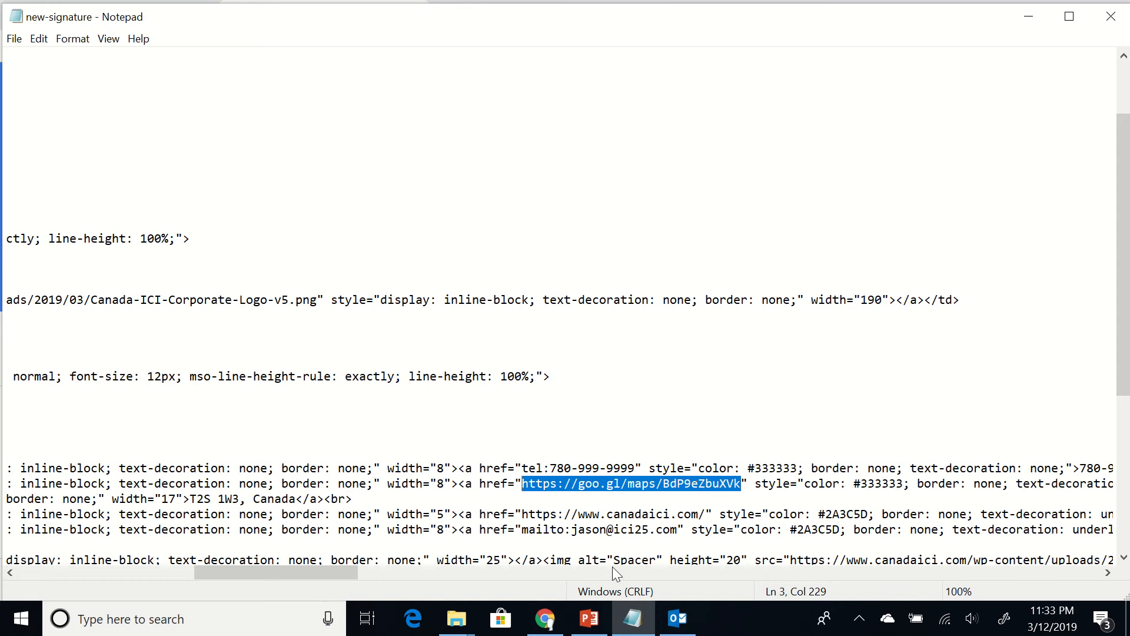
Copy the short share link for Canada ICI Capital Corporation's Google Maps location, then return to Notepad
click(545, 617)
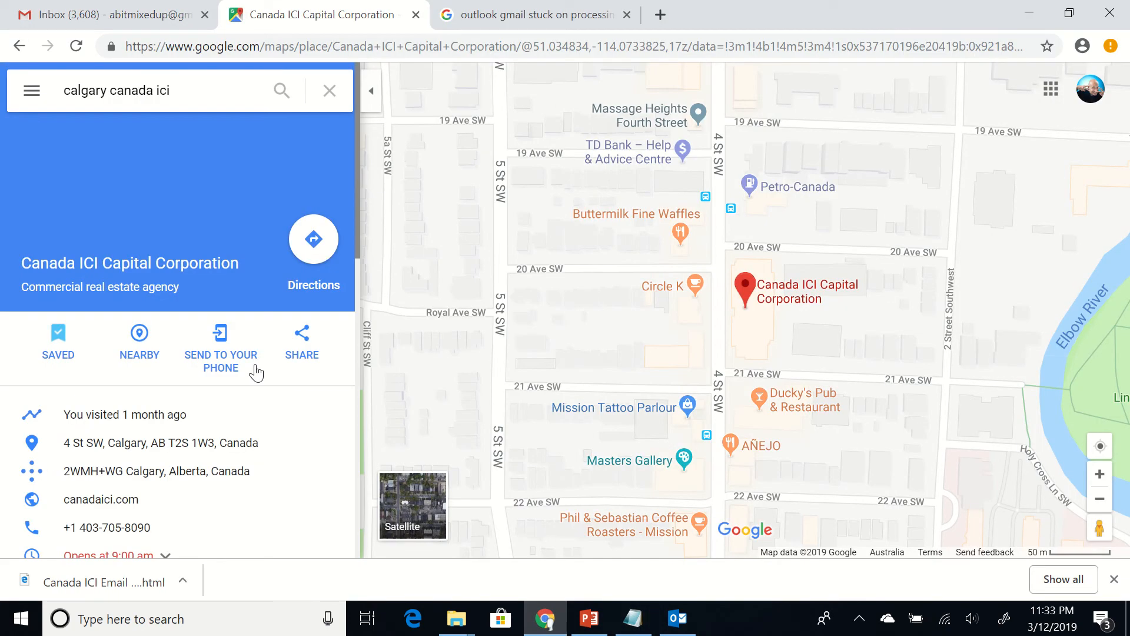
click(304, 339)
click(695, 346)
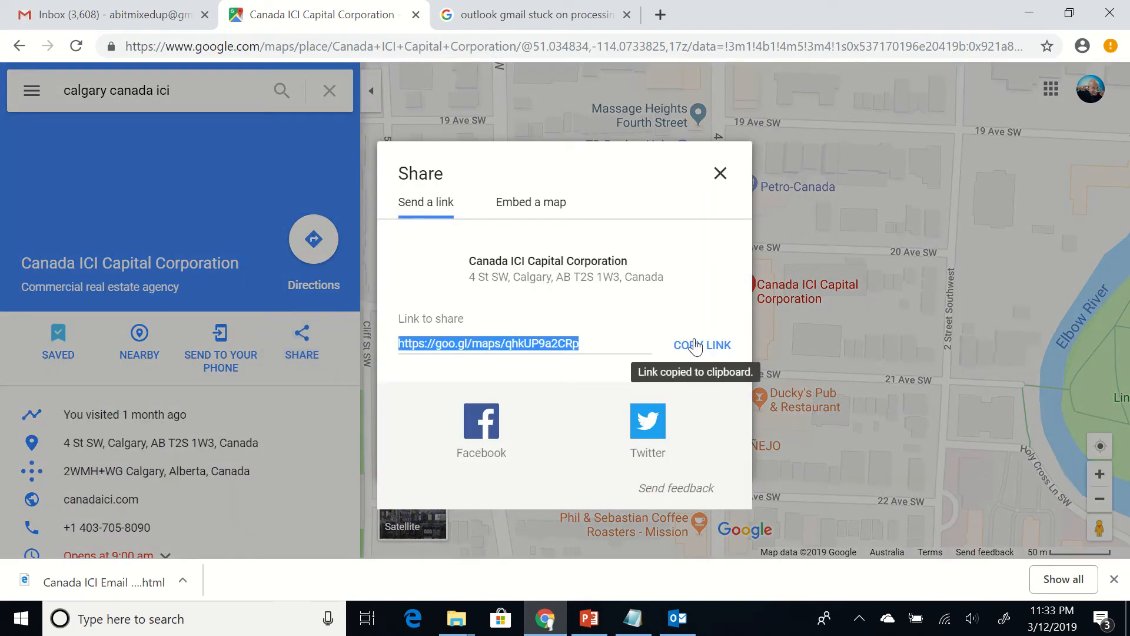
click(633, 618)
click(642, 620)
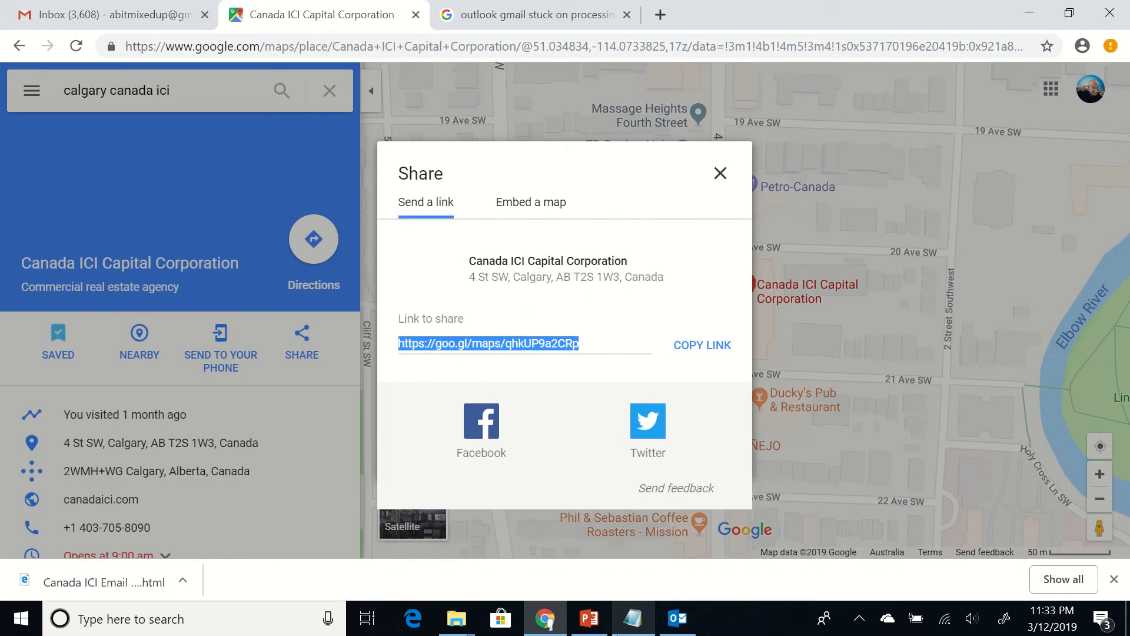
click(646, 621)
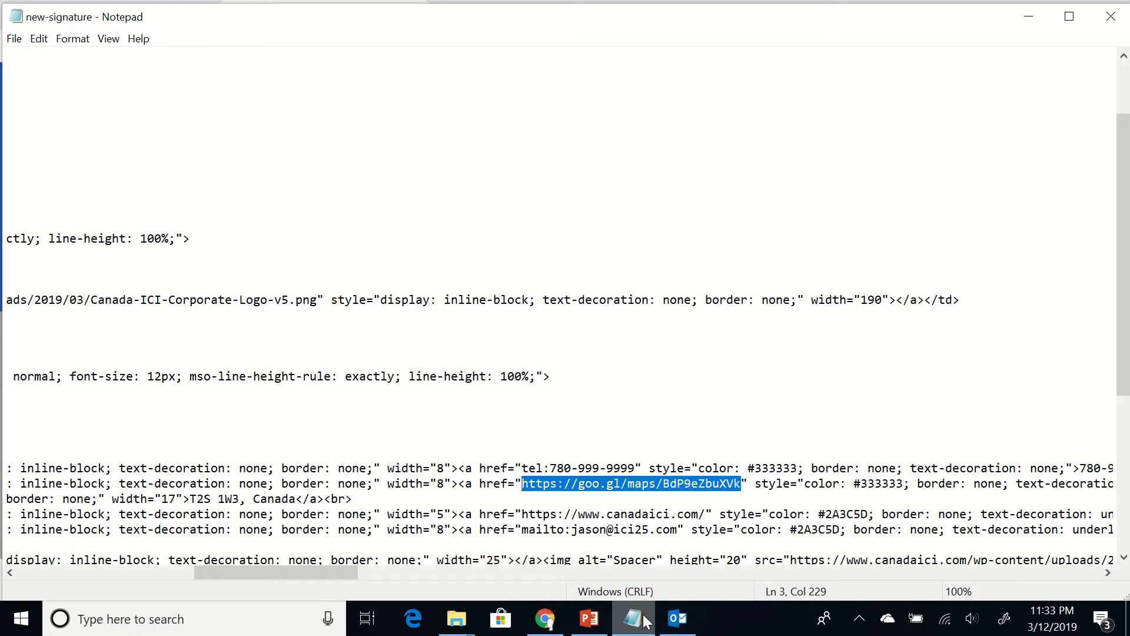
Paste the new goo.gl short link over the old map link and fix the name in the e-mail address
key(ctrl+v)
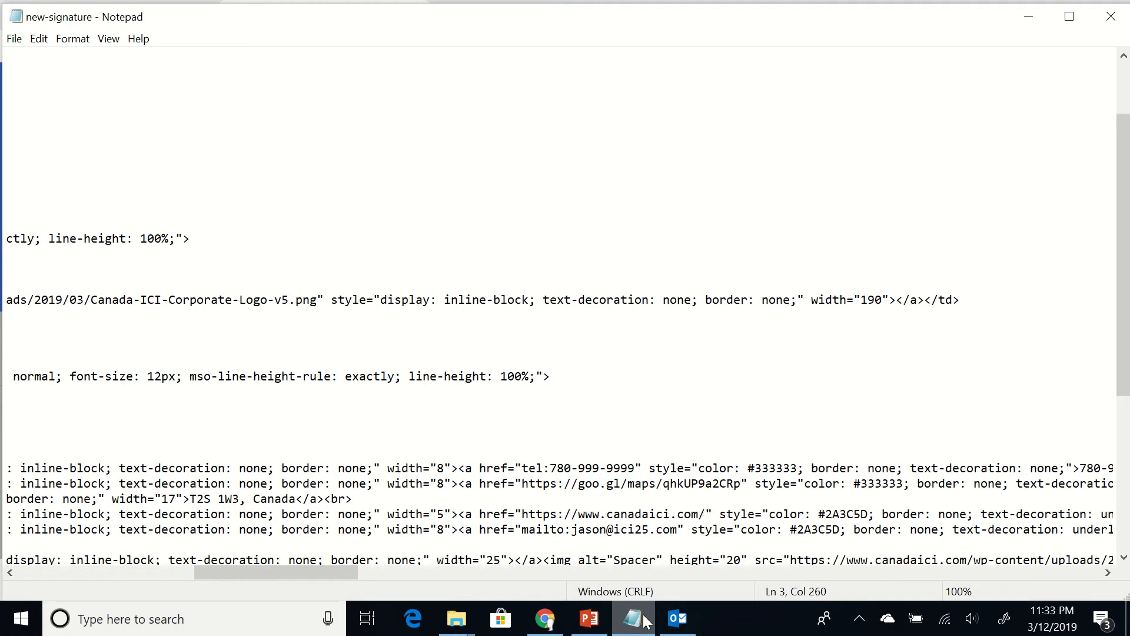
click(607, 532)
key(BackSpace)
key(BackSpace)
key(BackSpace)
key(BackSpace)
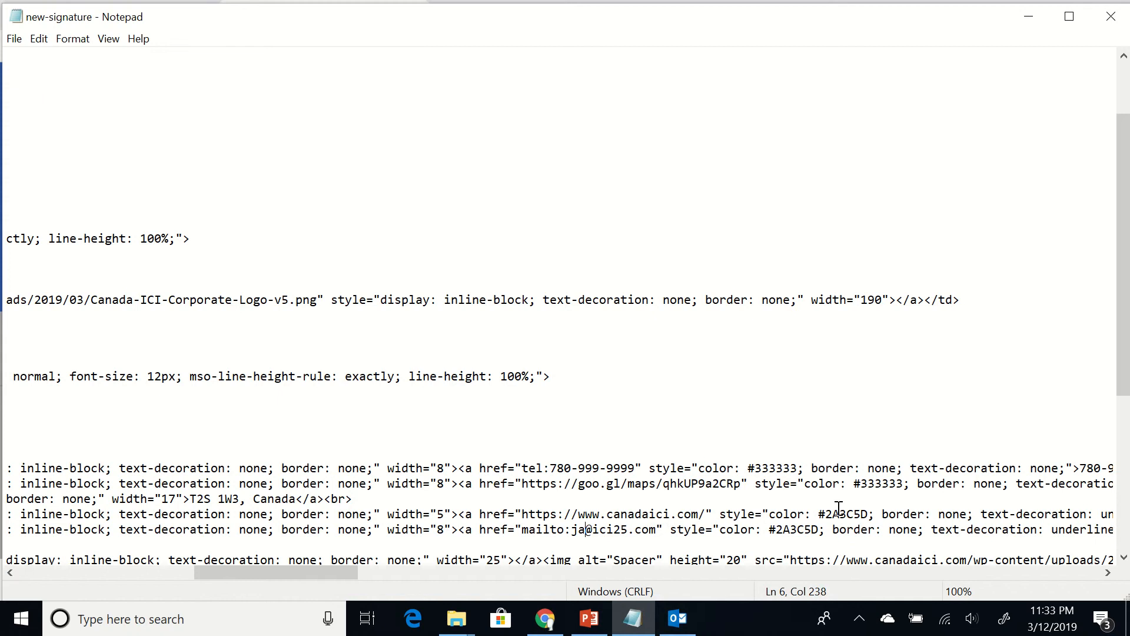
text(as)
text(mes)
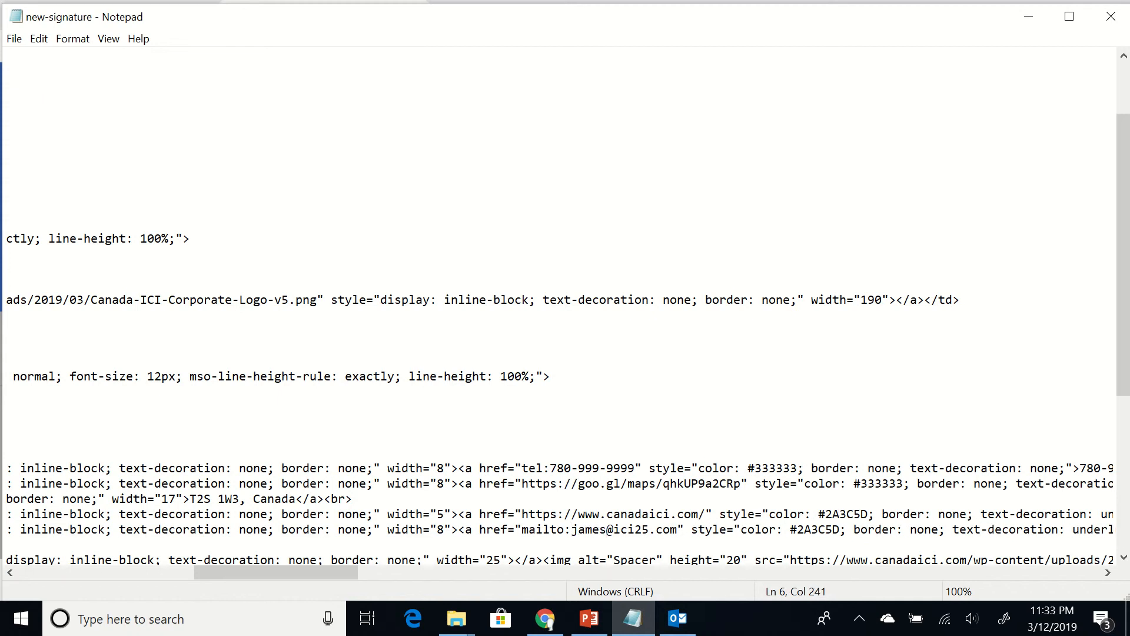
Return to the top of the signature markup, look it over, and close Notepad
key(Down)
key(Up)
key(Up)
key(Up)
key(Up)
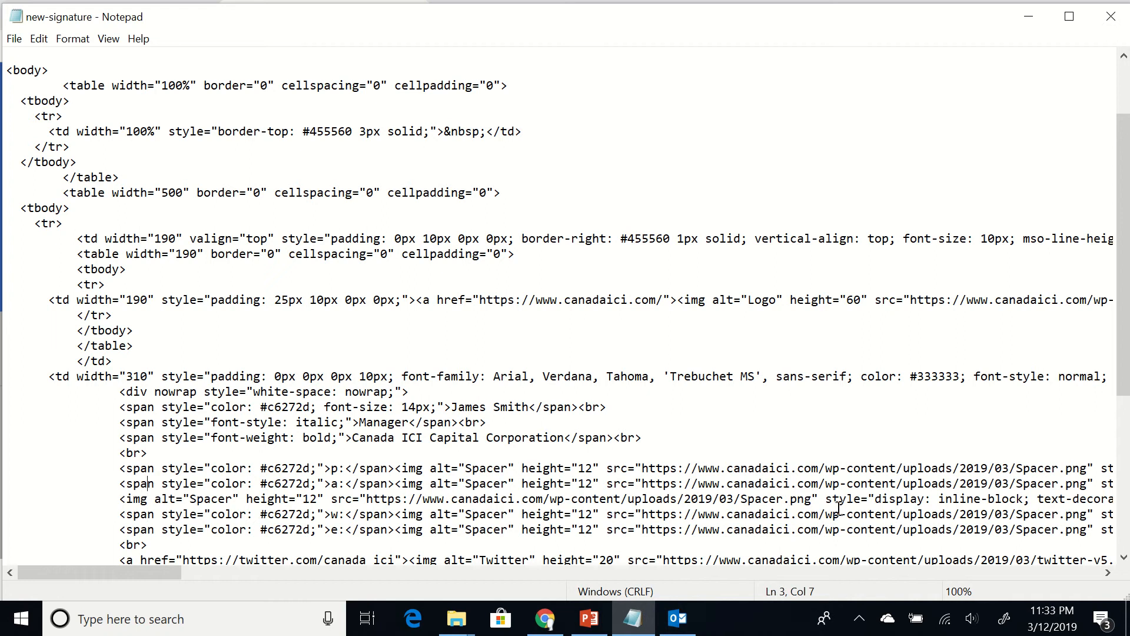
key(Up)
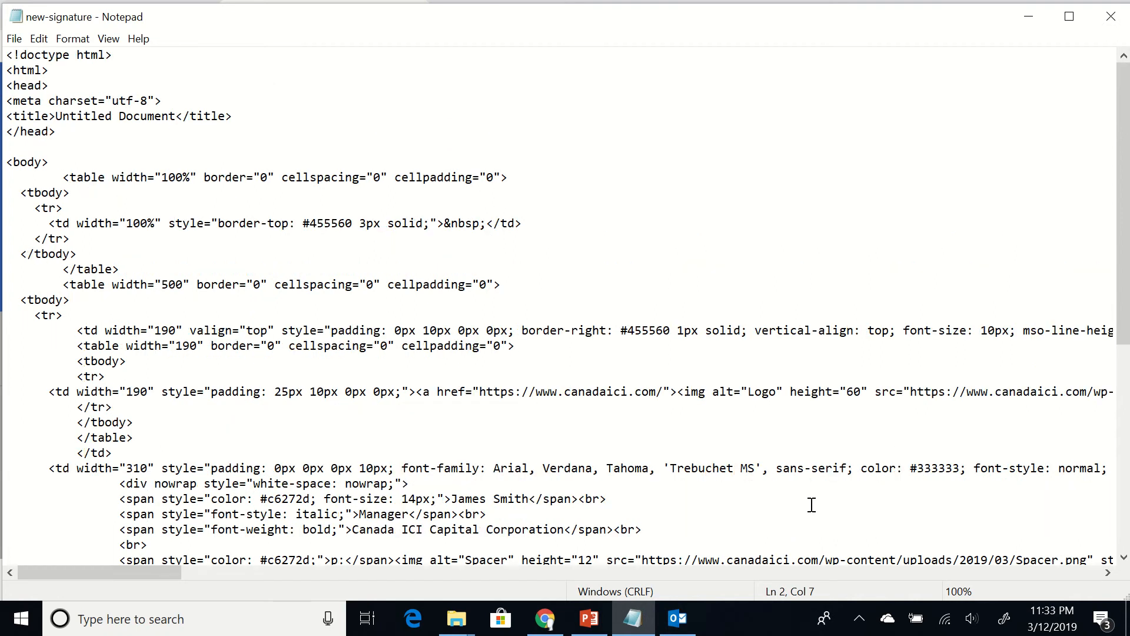
scroll(729, 500, down, 8)
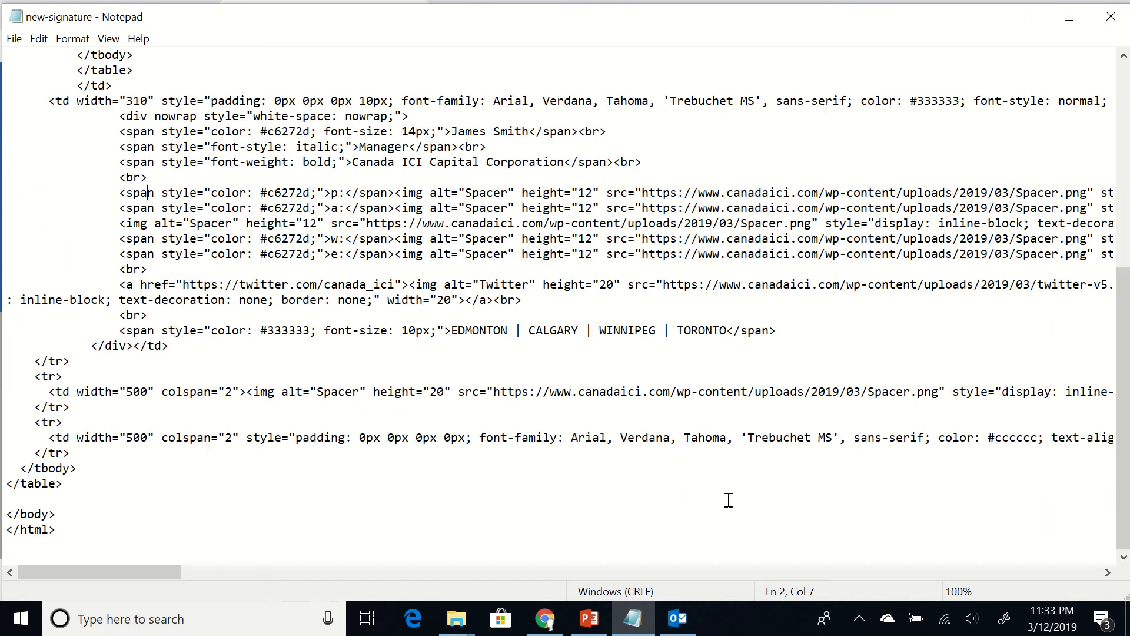
click(185, 314)
click(1111, 16)
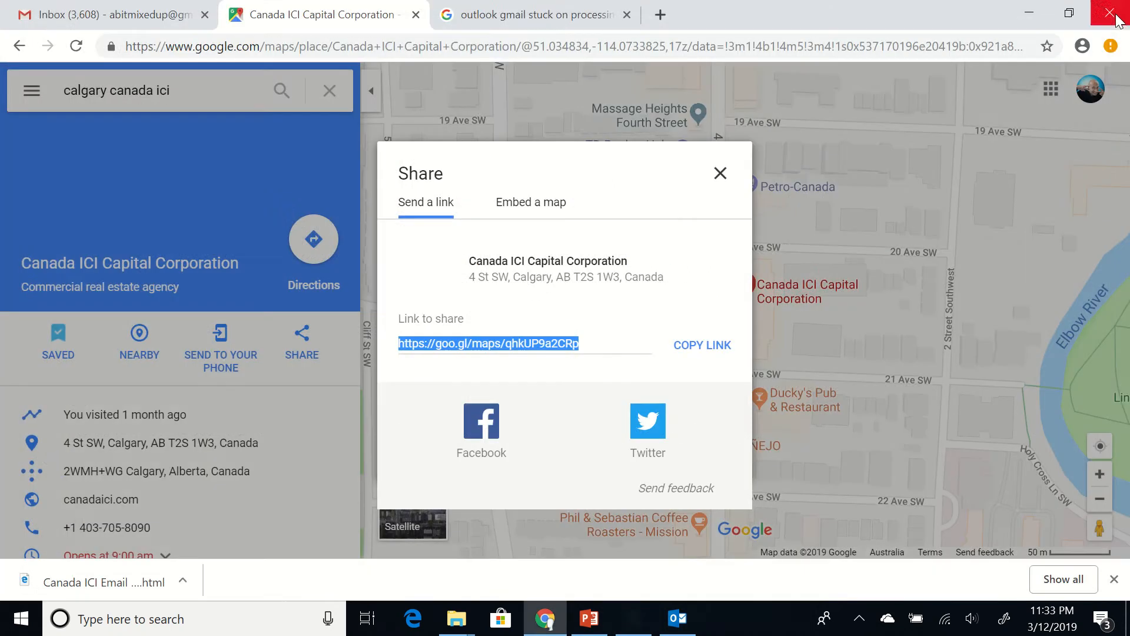
Review the address and e-mail lines of new-signature in Outlook's signature editor, then cancel without changes
click(720, 175)
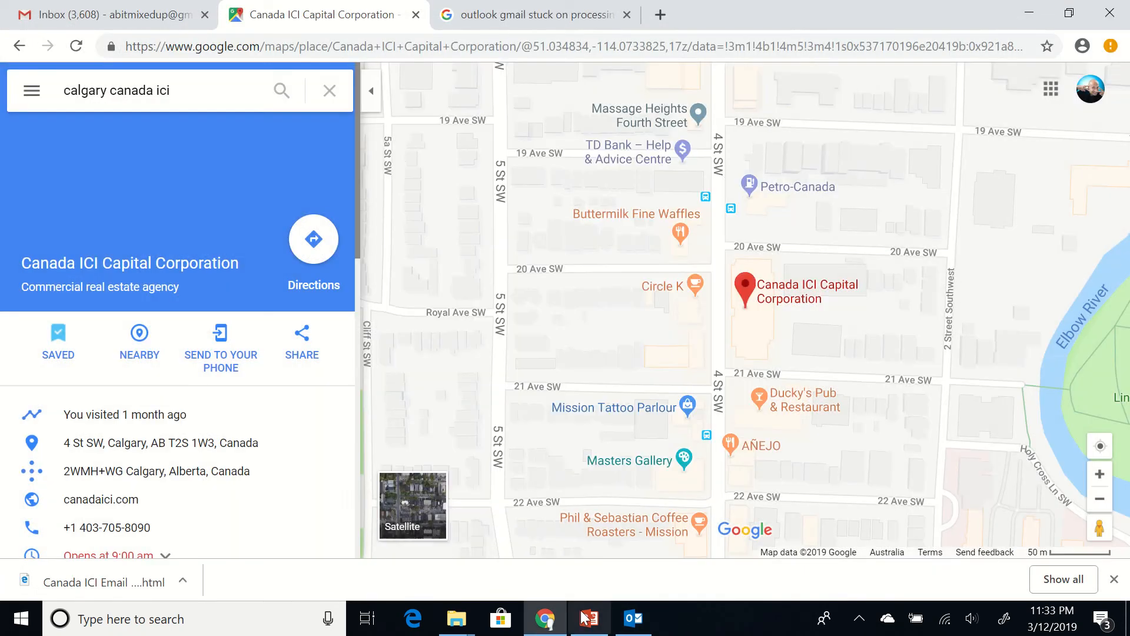
click(622, 621)
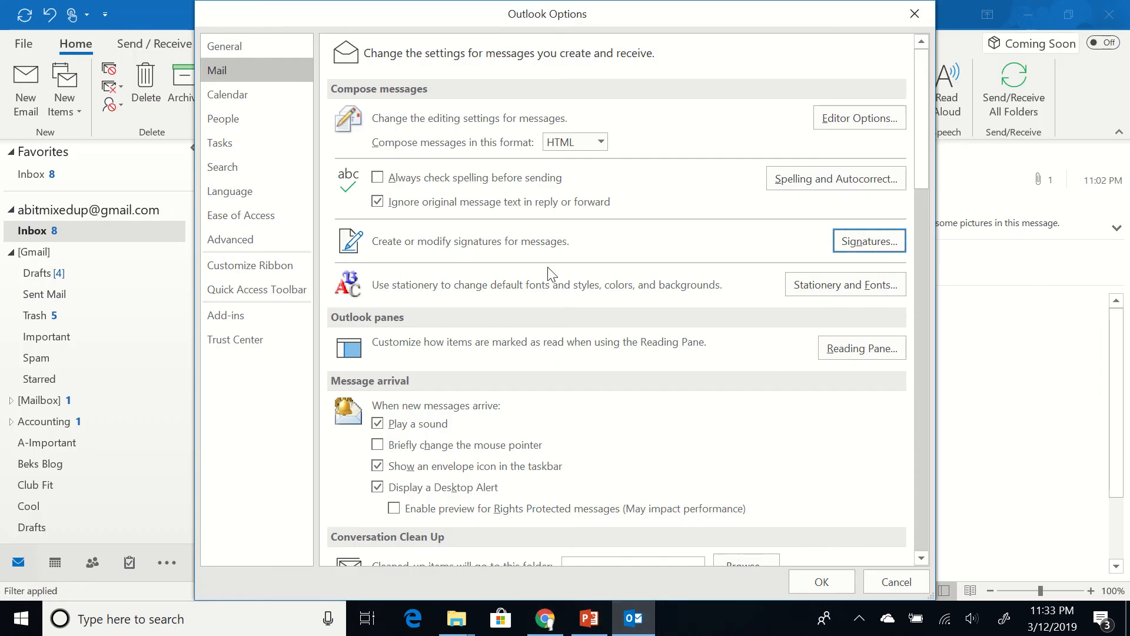
click(863, 239)
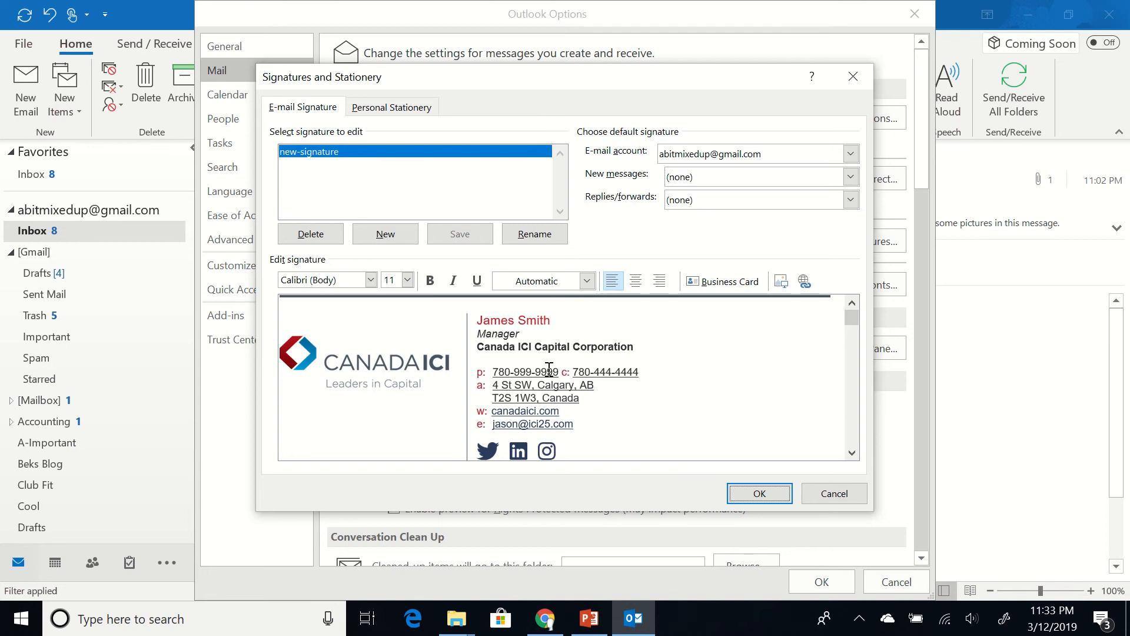
click(664, 398)
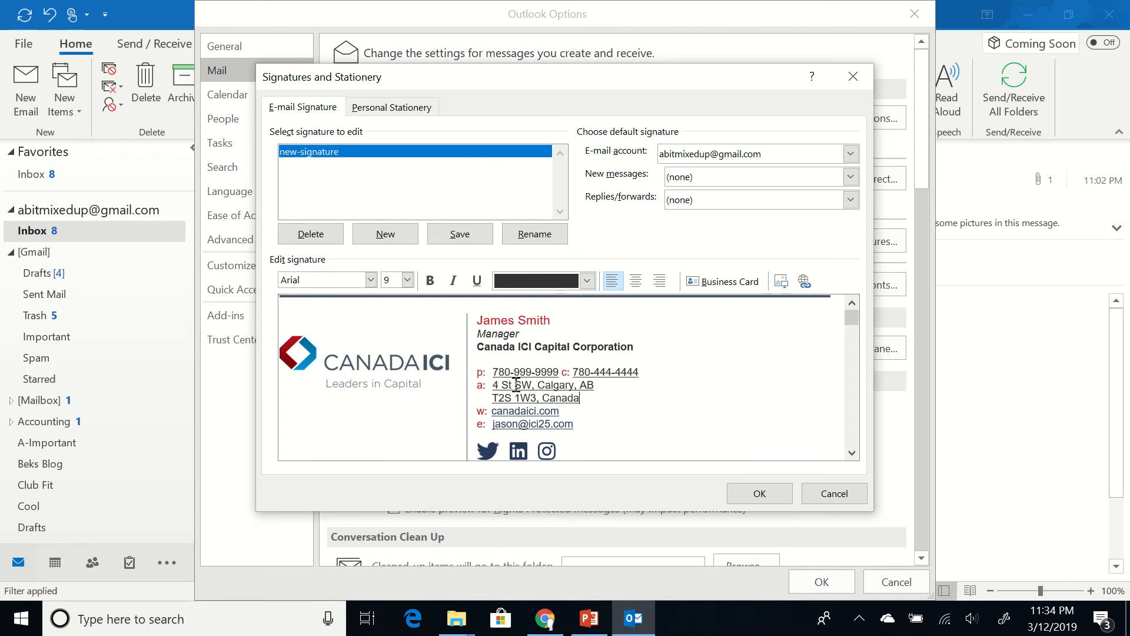
click(514, 422)
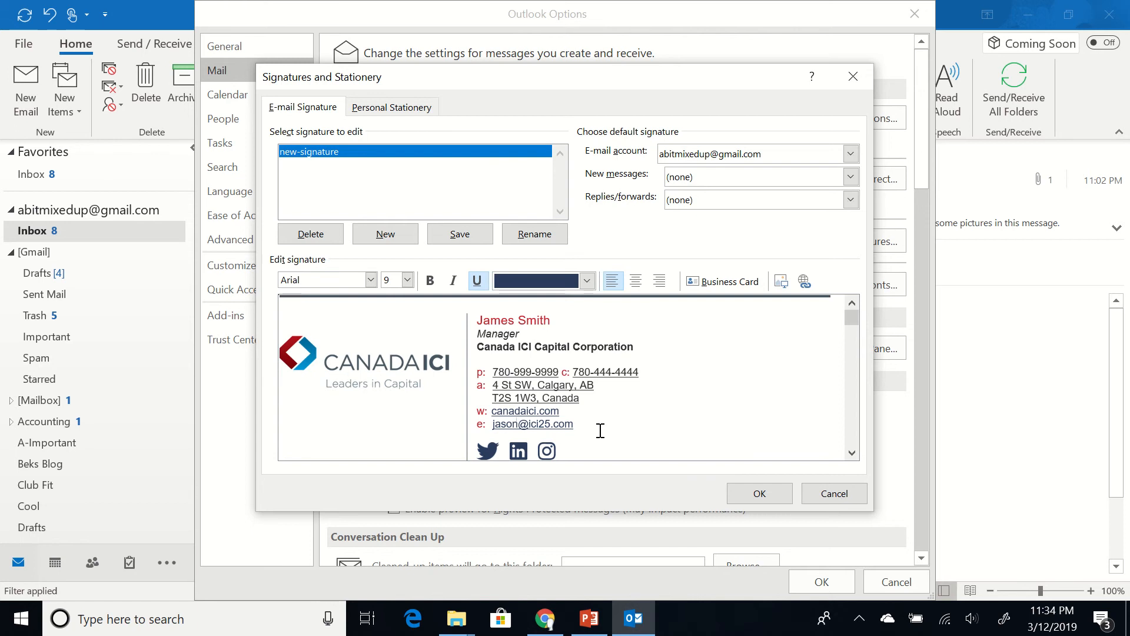
click(833, 494)
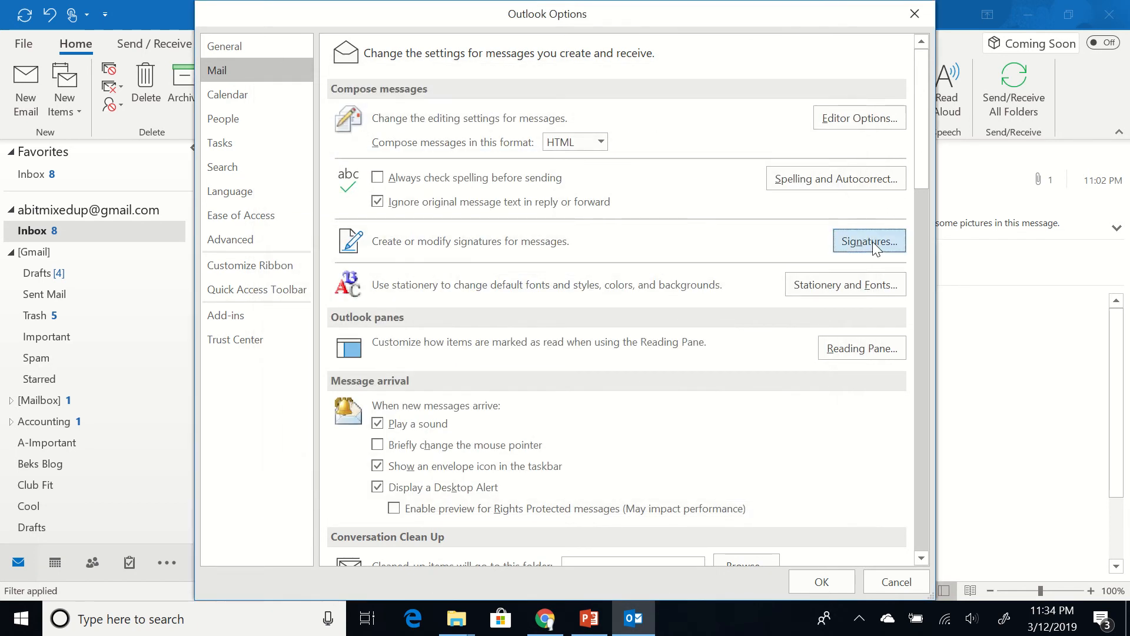
Open the new-signature HTM file in Notepad from the Signatures folder
ctrl+click(872, 241)
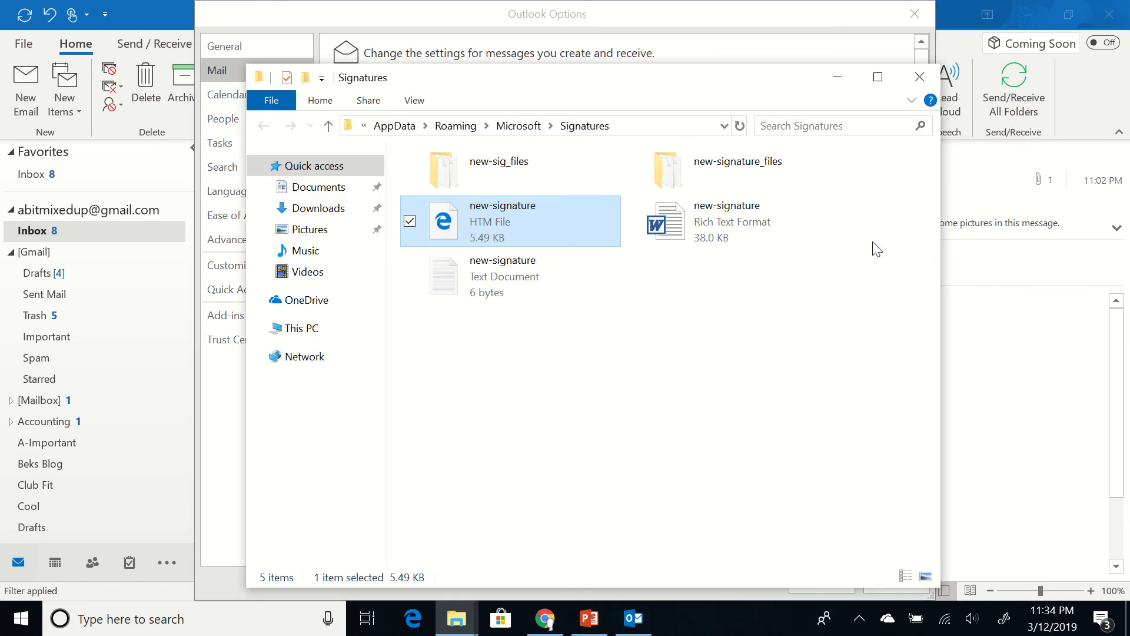
right_click(535, 231)
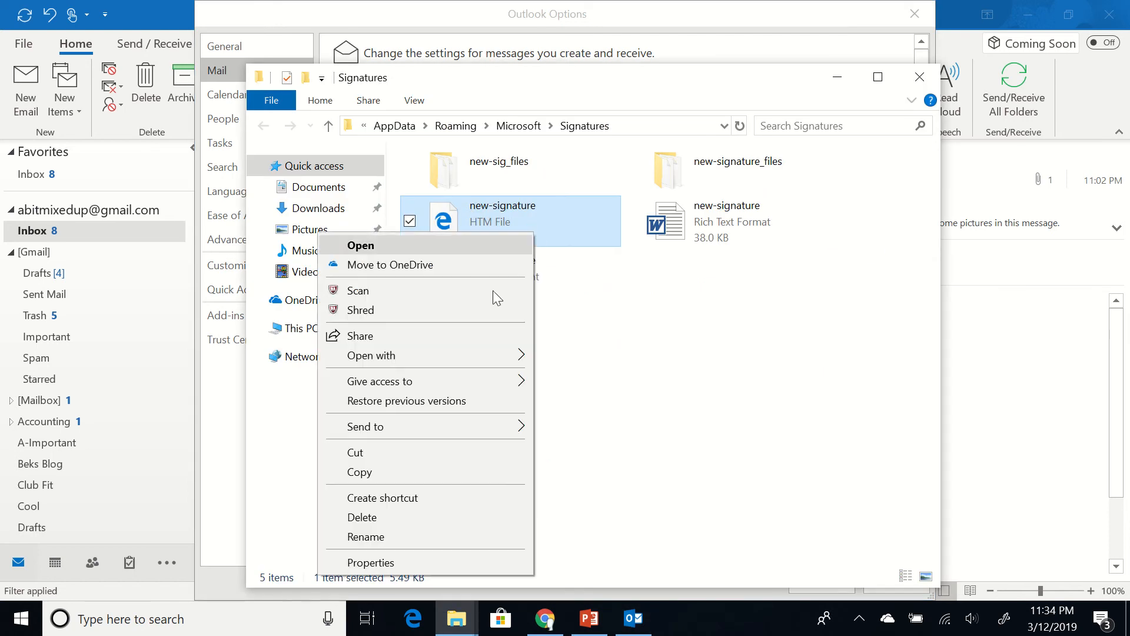
mouse_move(461, 353)
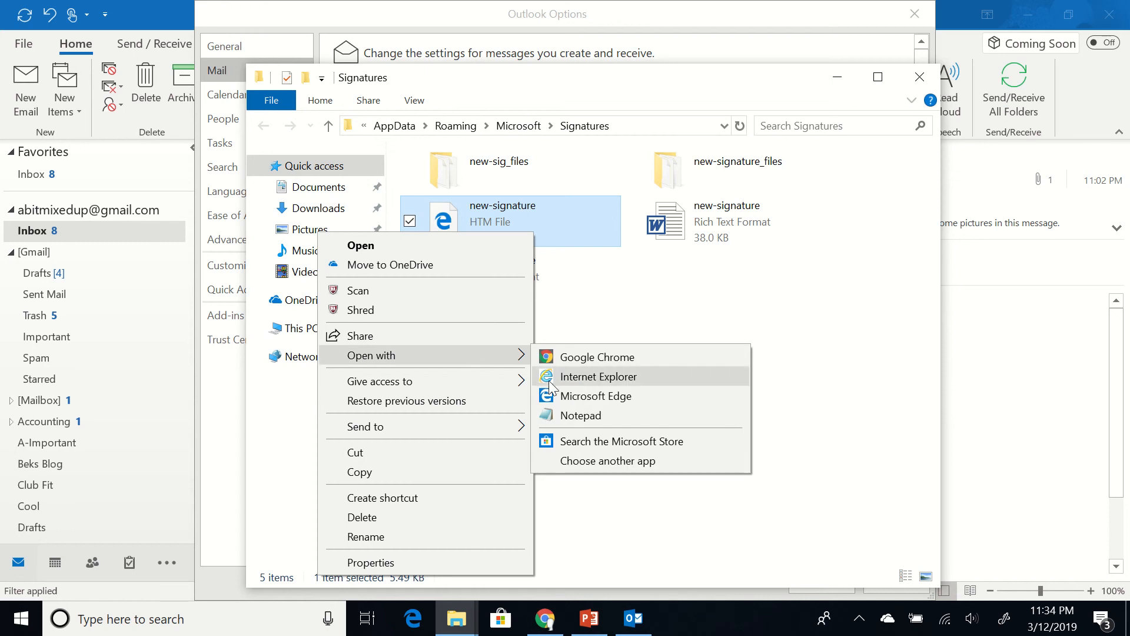
click(564, 416)
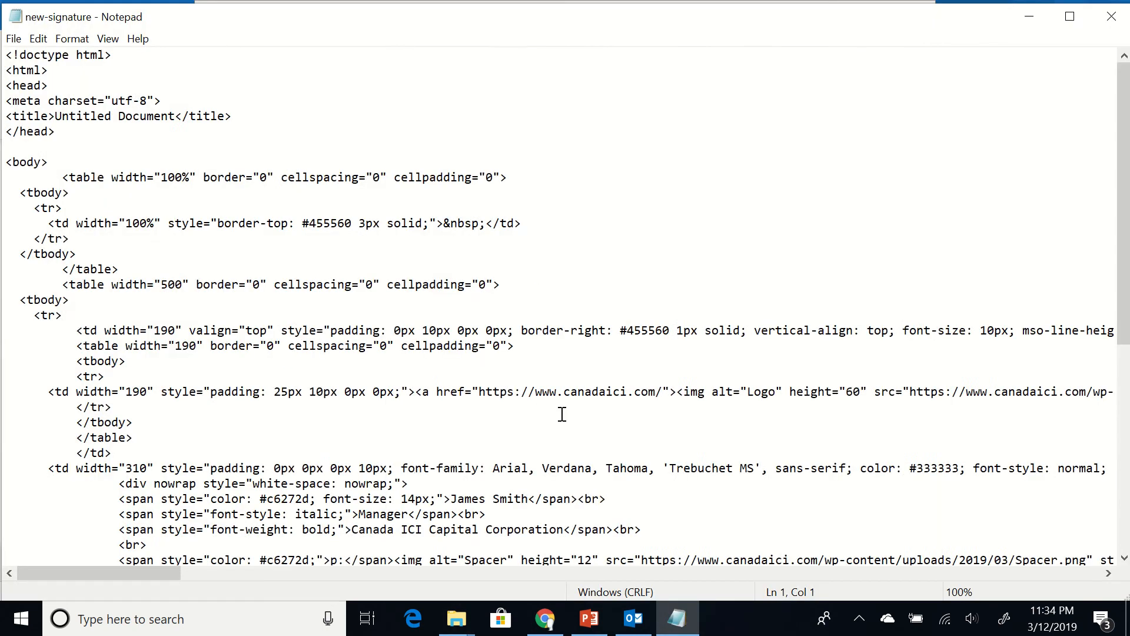
scroll(669, 441, down, 7)
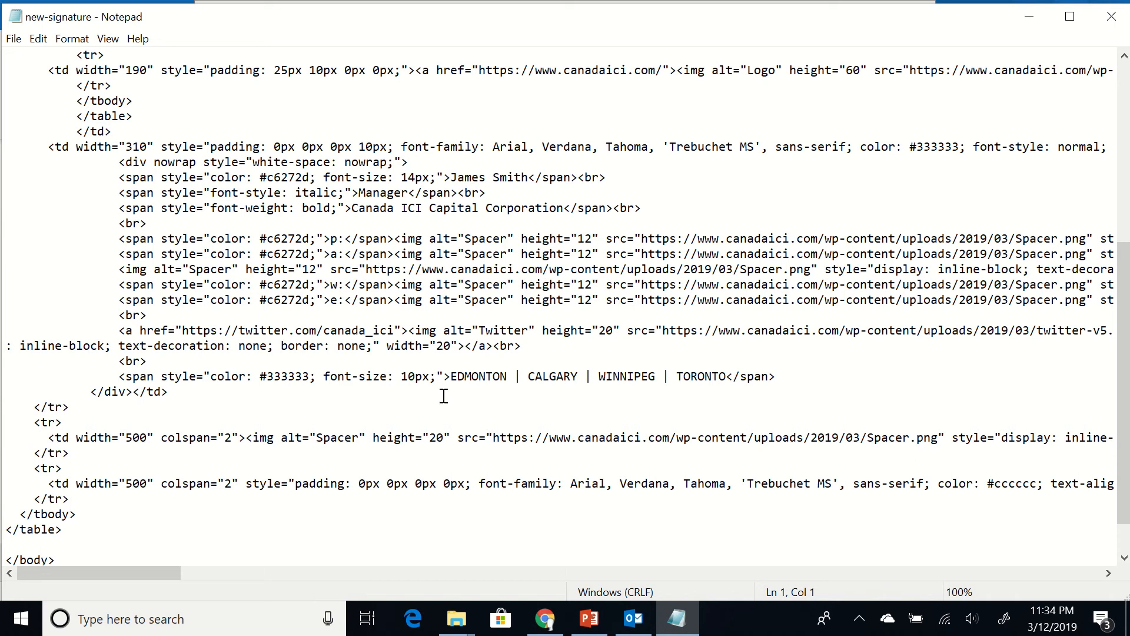
Correct the name in the displayed e-mail address so it matches the mailto link
click(37, 292)
key(End)
key(Left)
key(Left)
key(Left)
key(Left)
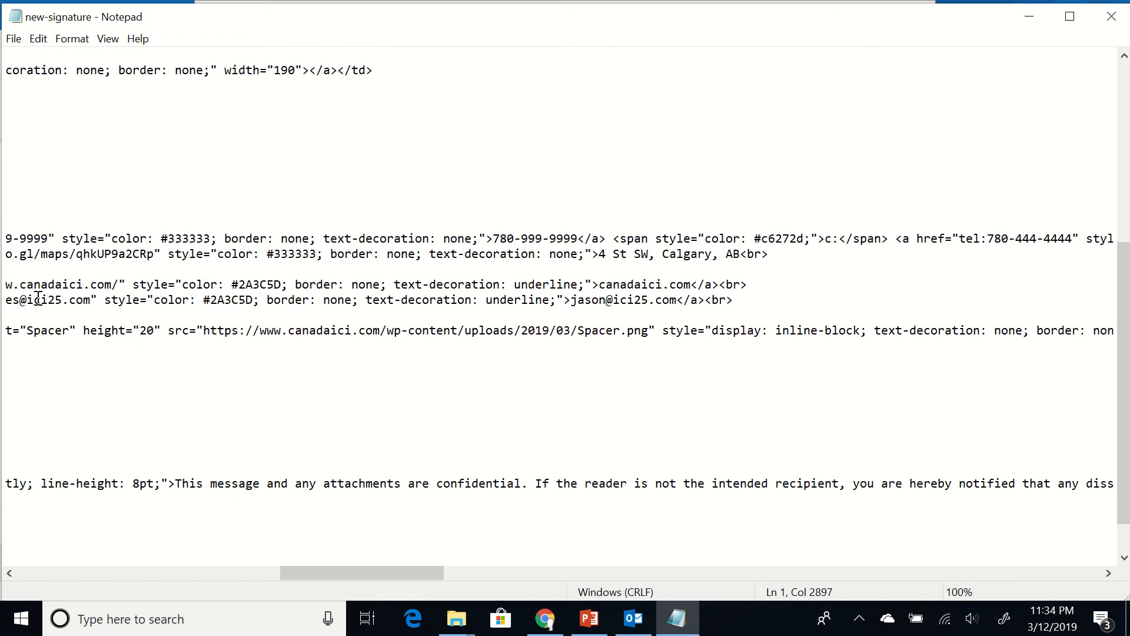
key(Down)
key(Left)
key(Left)
key(Left)
key(Left)
key(Left)
key(Left)
key(Left)
key(Left)
key(Left)
key(Left)
key(Left)
key(Left)
key(Left)
key(Left)
key(Left)
key(Left)
key(Left)
key(Left)
key(Left)
key(Left)
key(Right)
key(Right)
key(Right)
key(Right)
key(shift+Left)
key(shift+Left)
key(shift+Left)
key(shift+Left)
text(ame)
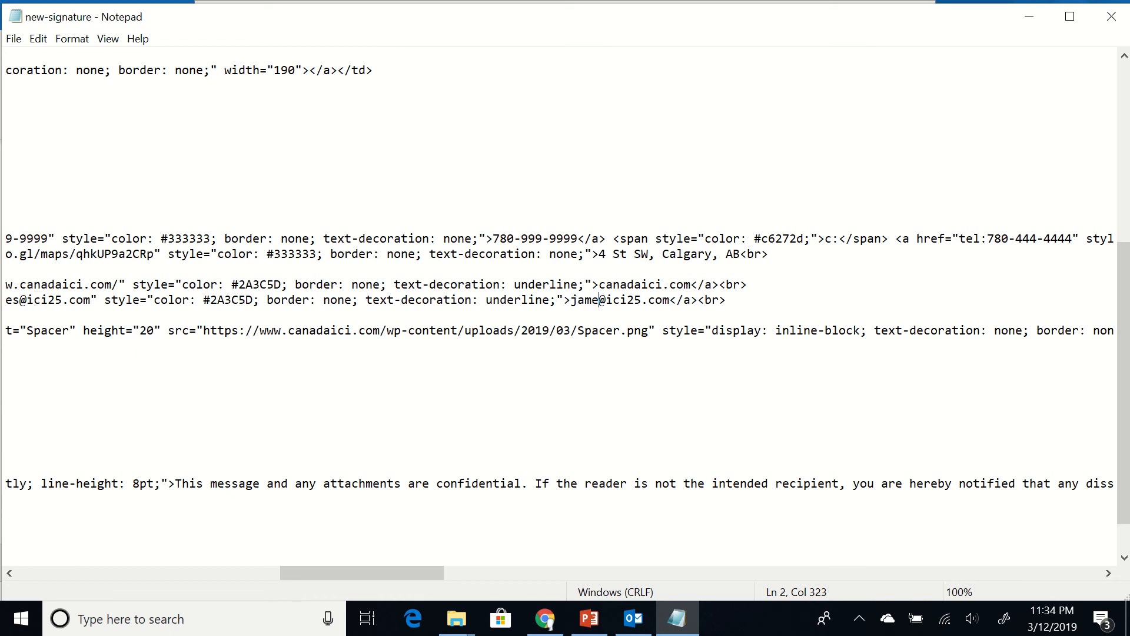
text(s)
key(Left)
key(Left)
key(Left)
key(Left)
key(Left)
key(Left)
key(Left)
key(Left)
key(Left)
key(Left)
key(Left)
key(Left)
key(Left)
key(Left)
key(Left)
key(Left)
key(Left)
key(Left)
key(Left)
key(Left)
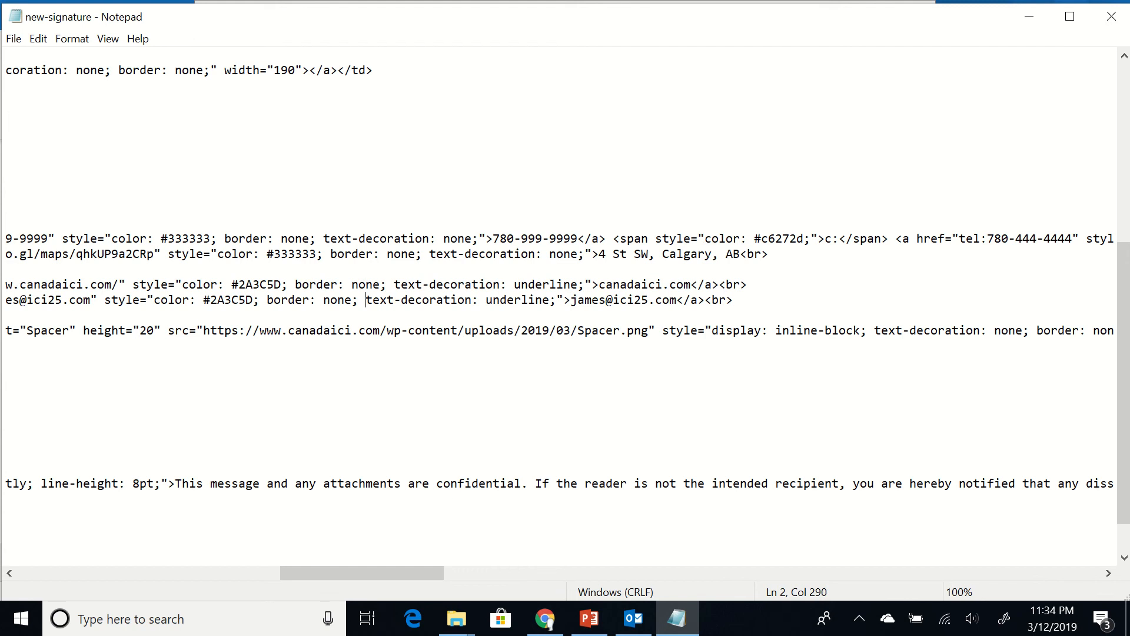
key(Left)
key(Left)
key(Left)
key(Left)
key(Left)
key(Left)
key(Left)
key(Left)
key(Left)
key(Left)
key(Left)
key(Left)
key(Left)
key(Left)
key(Left)
key(Left)
key(Left)
key(Left)
key(Left)
key(Left)
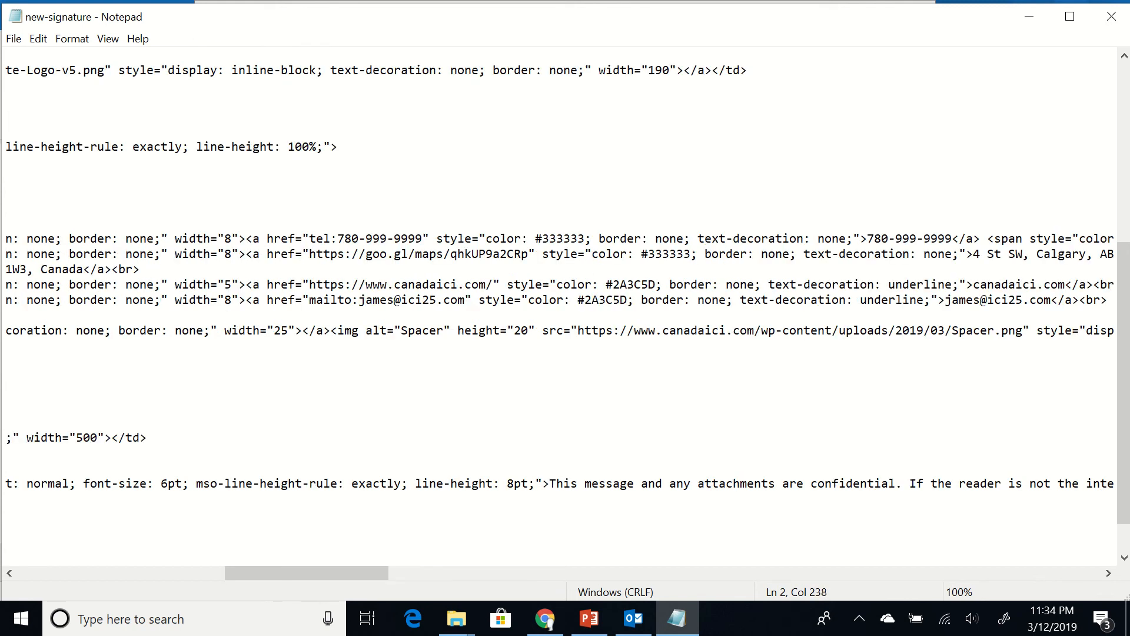
Close the edited signature file and bring Outlook Options back to the front
key(ctrl+a)
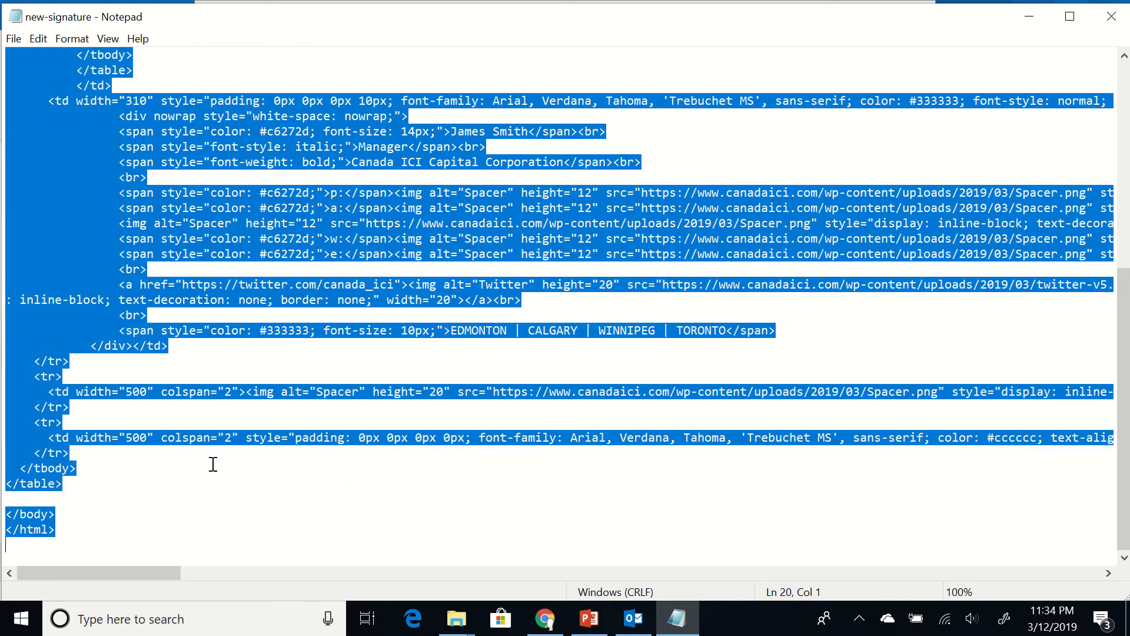
click(214, 463)
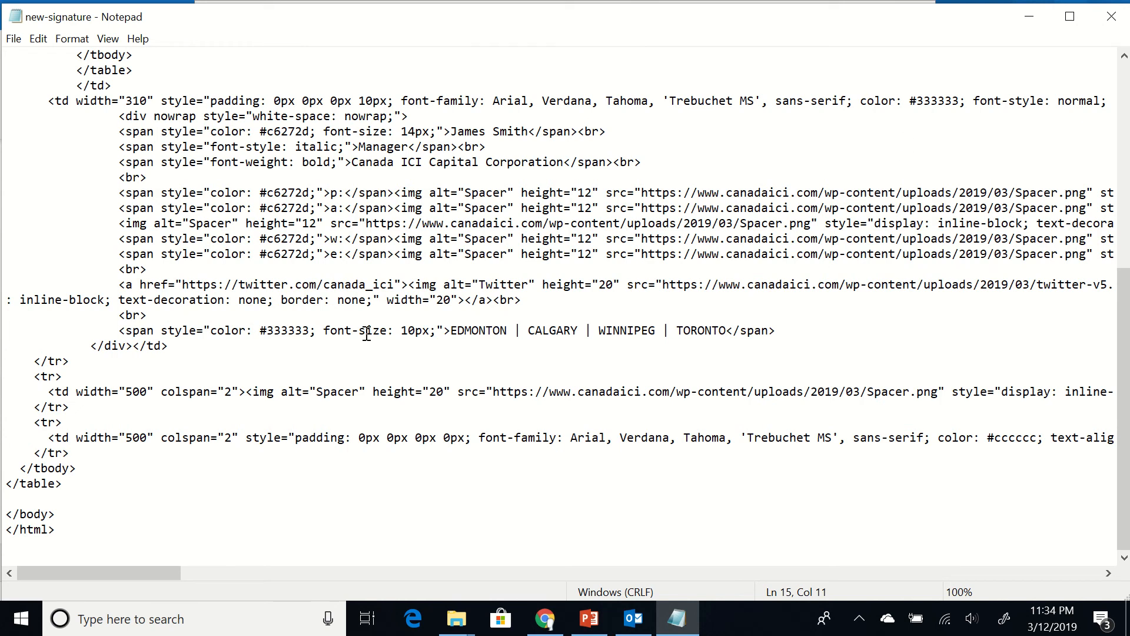
click(1110, 19)
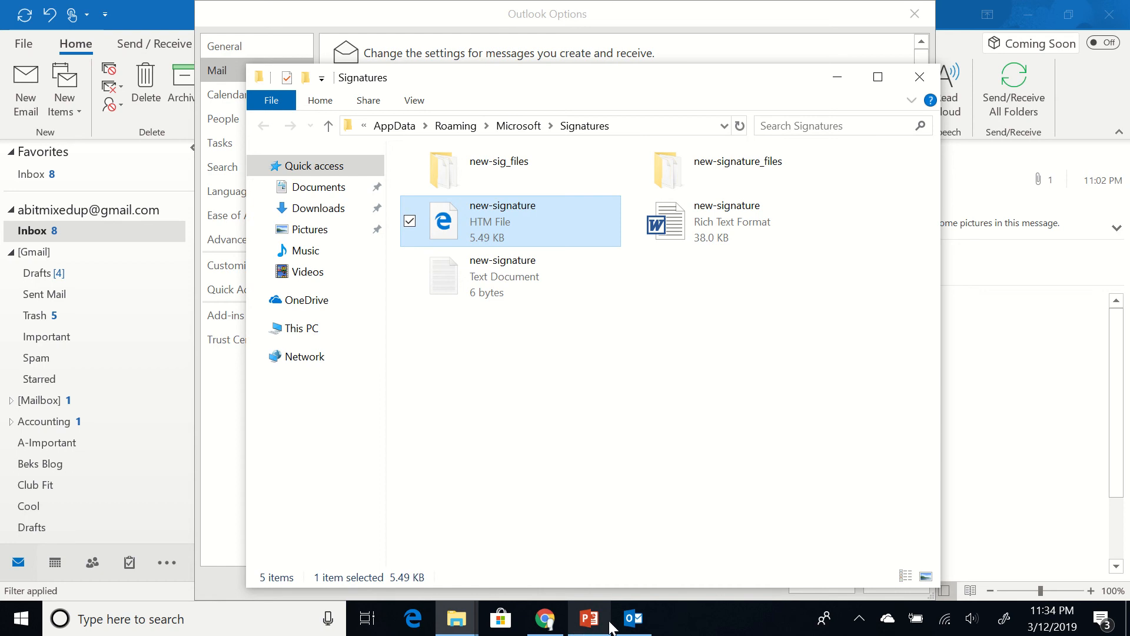
click(632, 618)
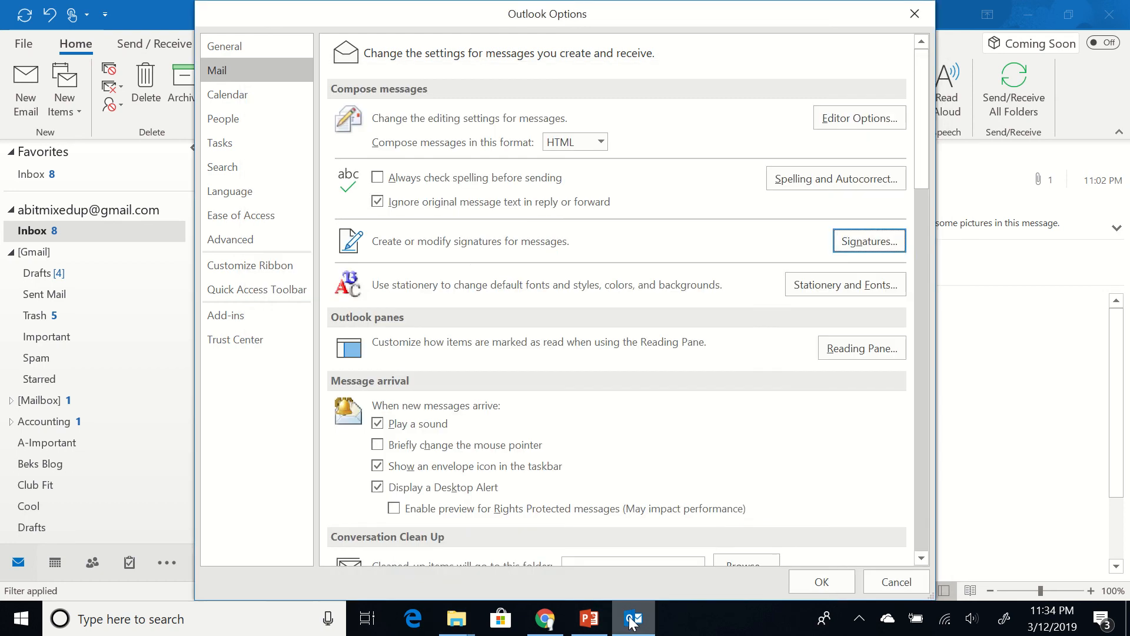
Check the new-signature preview in the signature editor, confirm with OK, and close Outlook Options
click(860, 241)
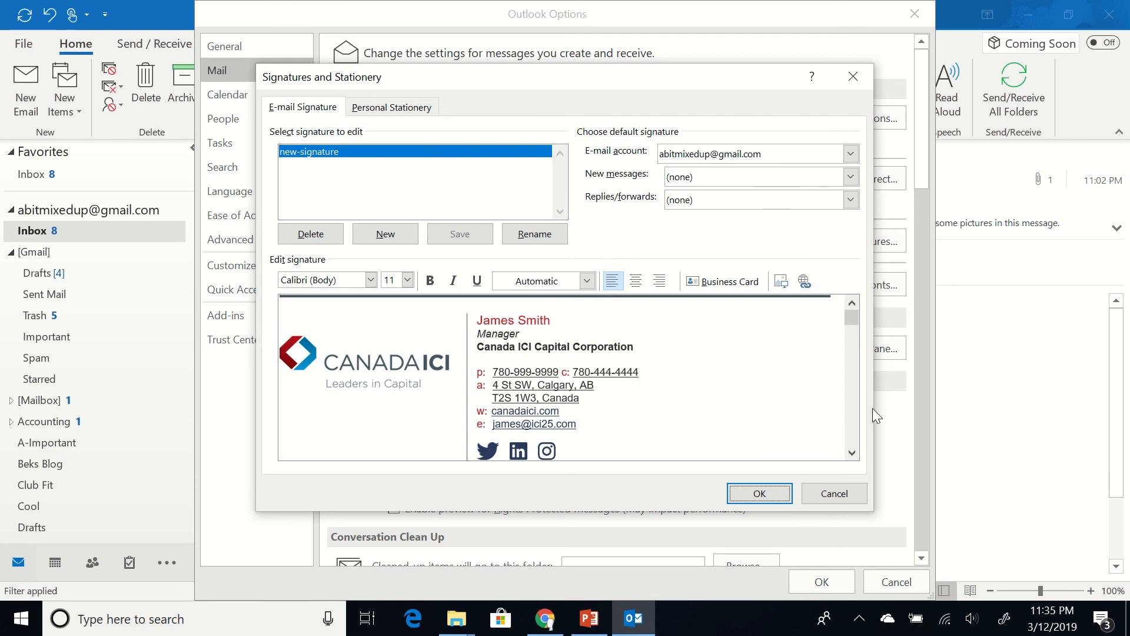
click(759, 493)
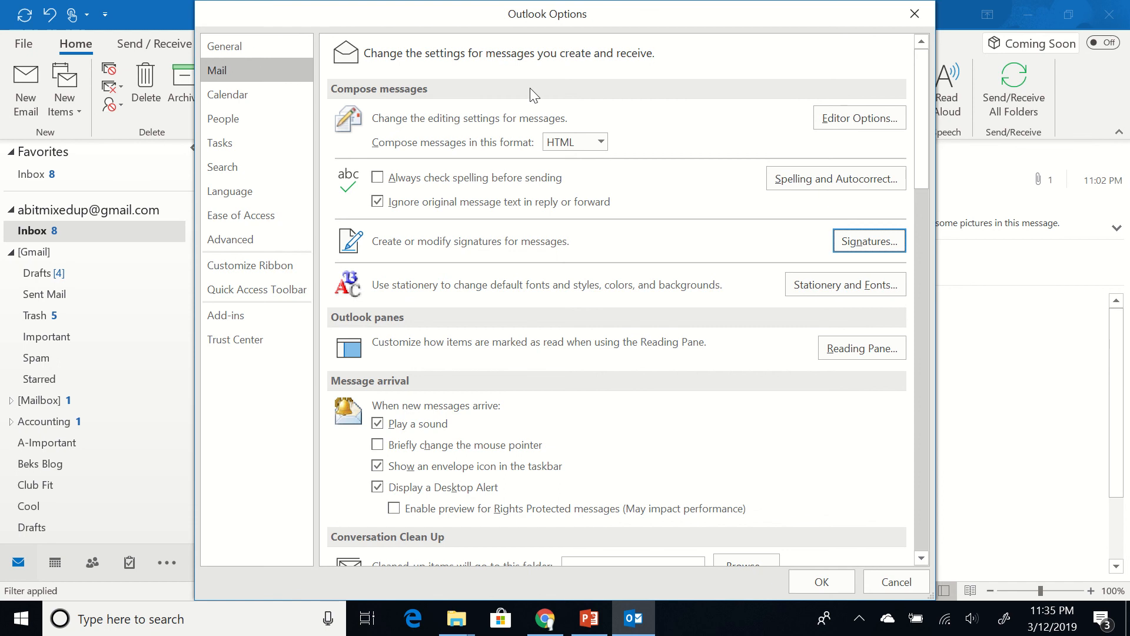
click(918, 11)
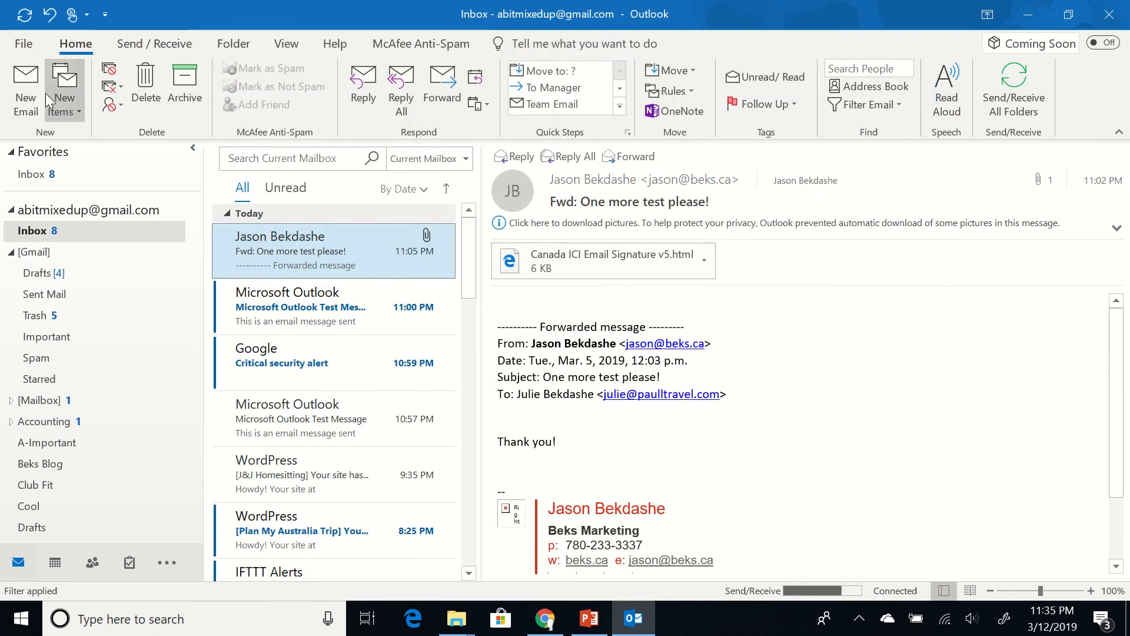
Start a new email addressed to the test recipient with the subject 'Test'
click(22, 69)
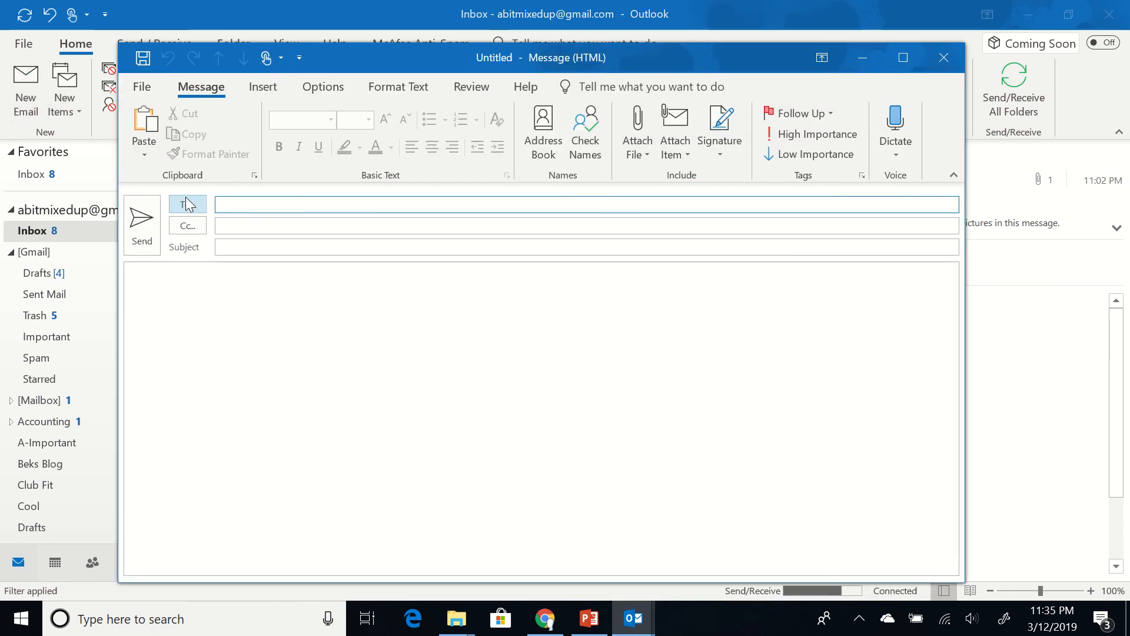
click(187, 205)
text(abi)
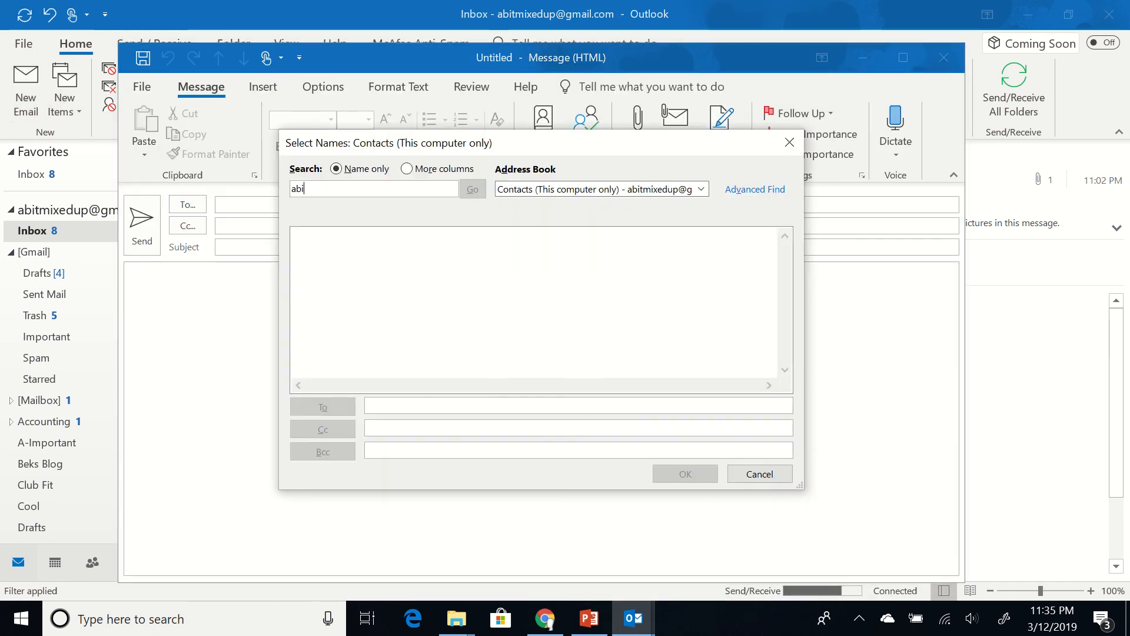
key(BackSpace)
key(BackSpace)
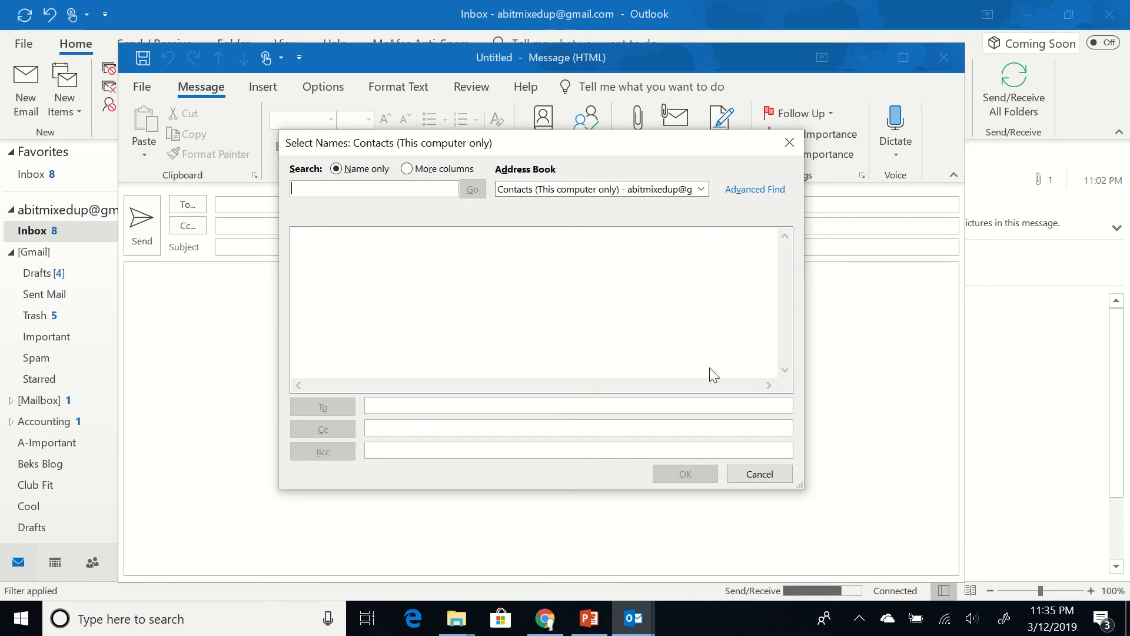
click(760, 473)
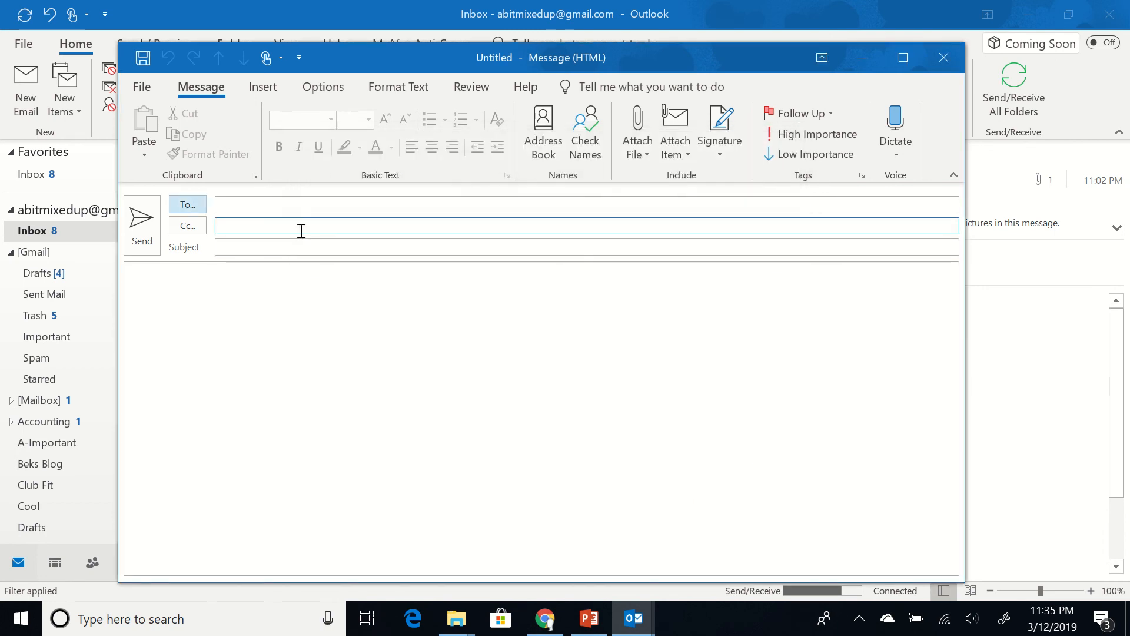
click(288, 210)
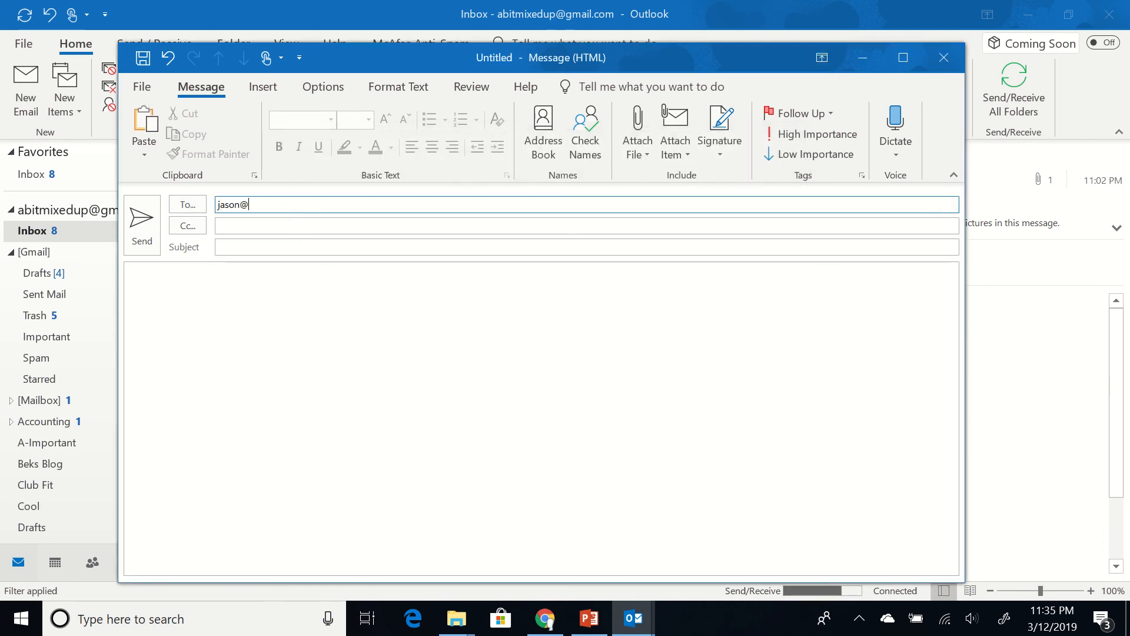
click(241, 249)
text(Test)
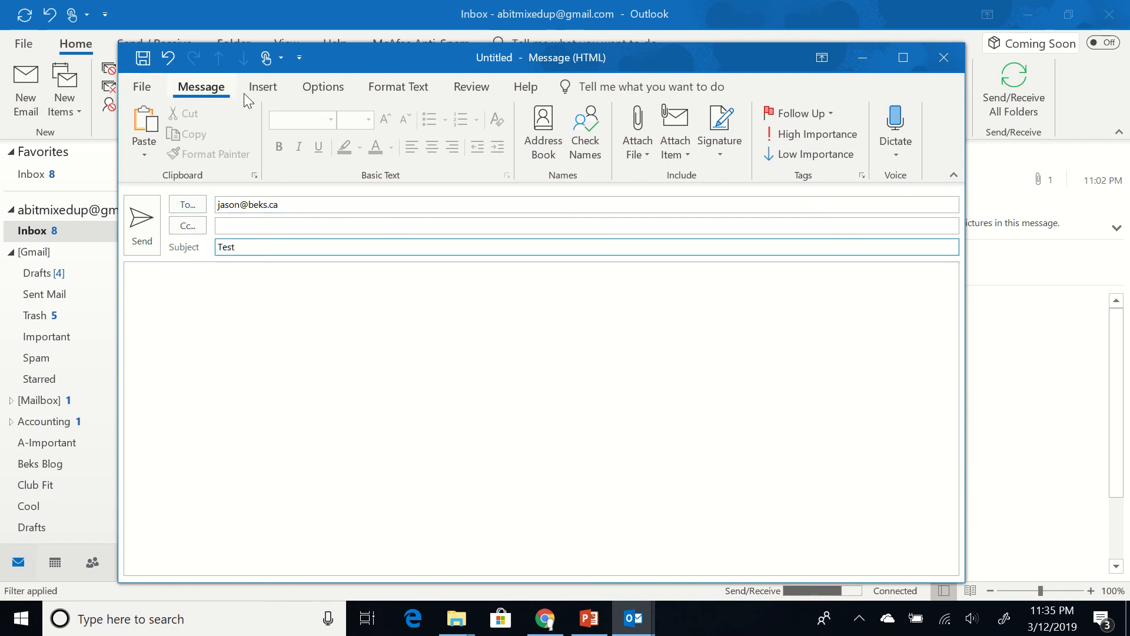
Insert the new-signature block into the message body
click(275, 92)
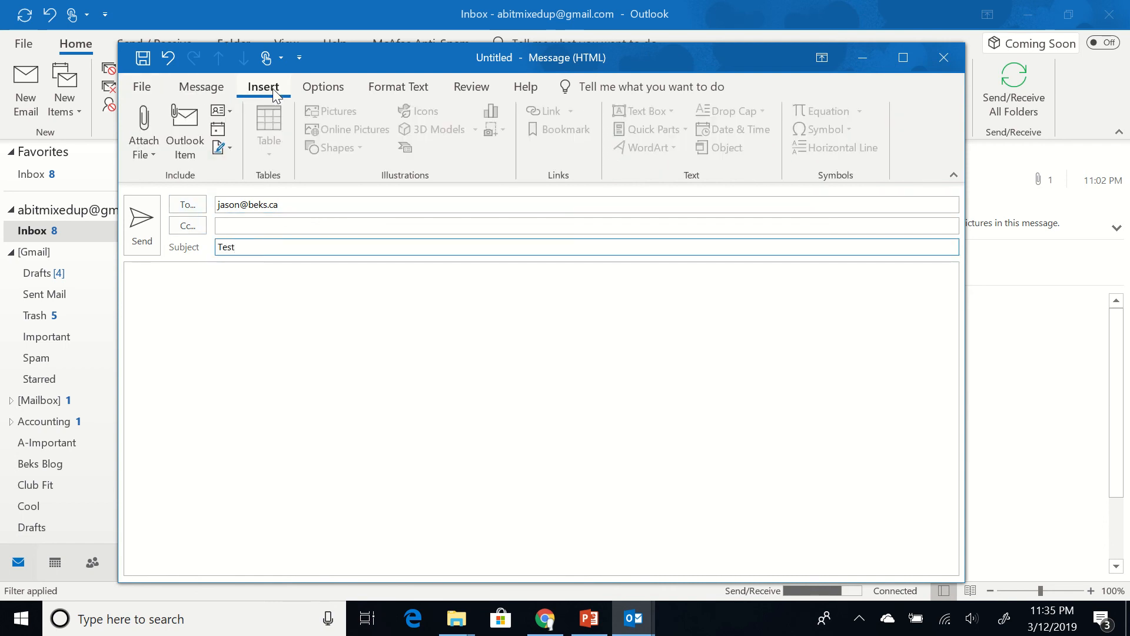
click(223, 148)
click(253, 171)
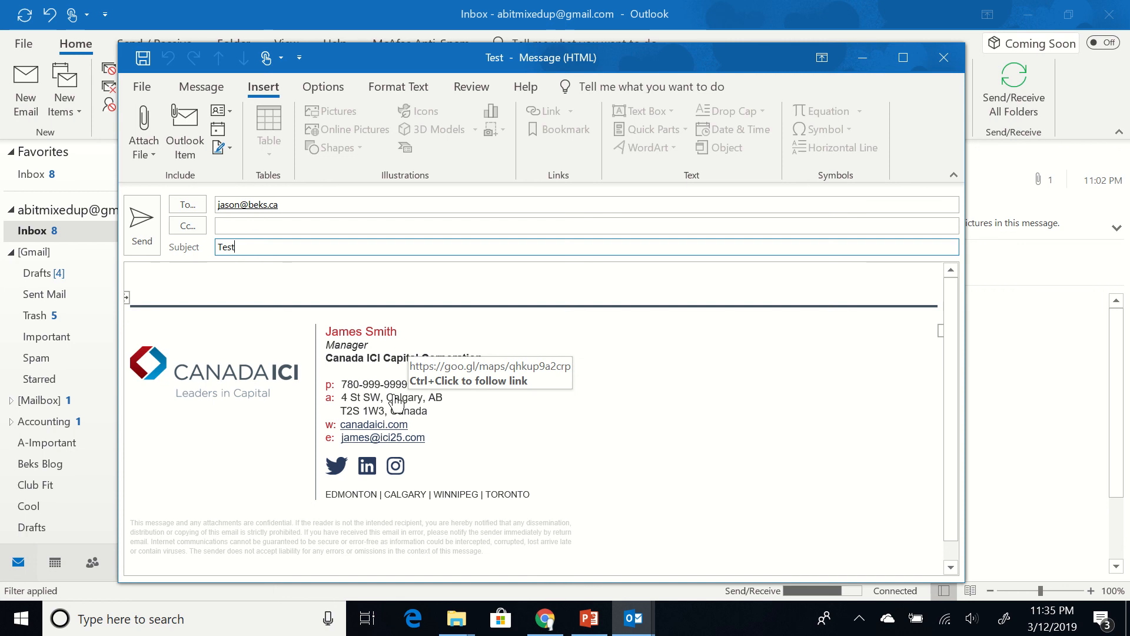
Open the signature's address link in Google Maps, then send the Test message
ctrl+click(395, 404)
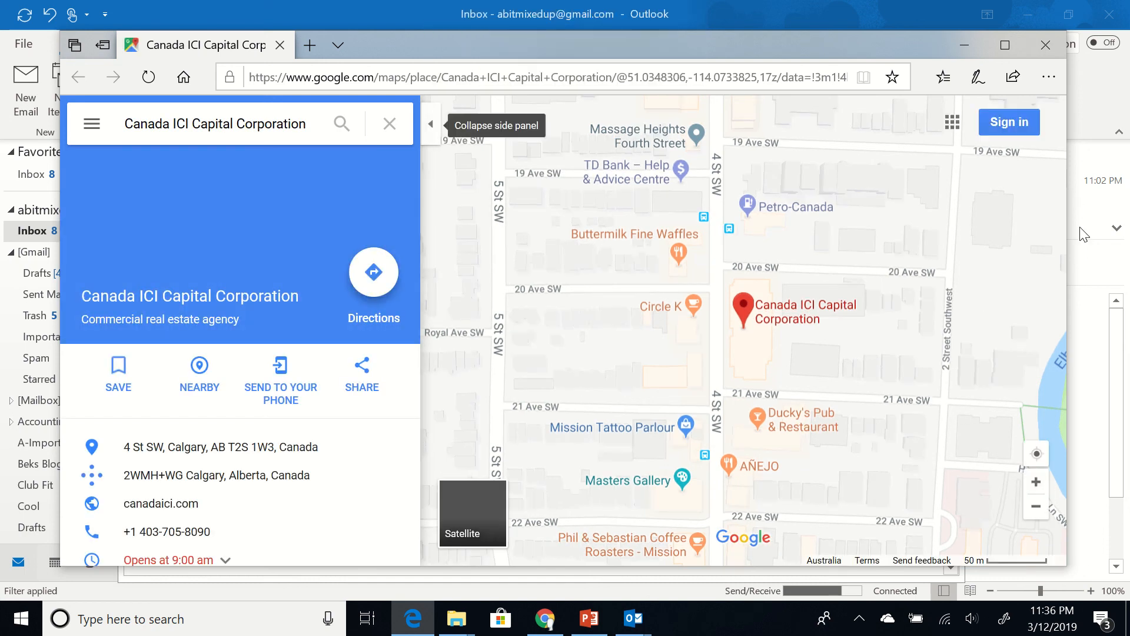
click(635, 623)
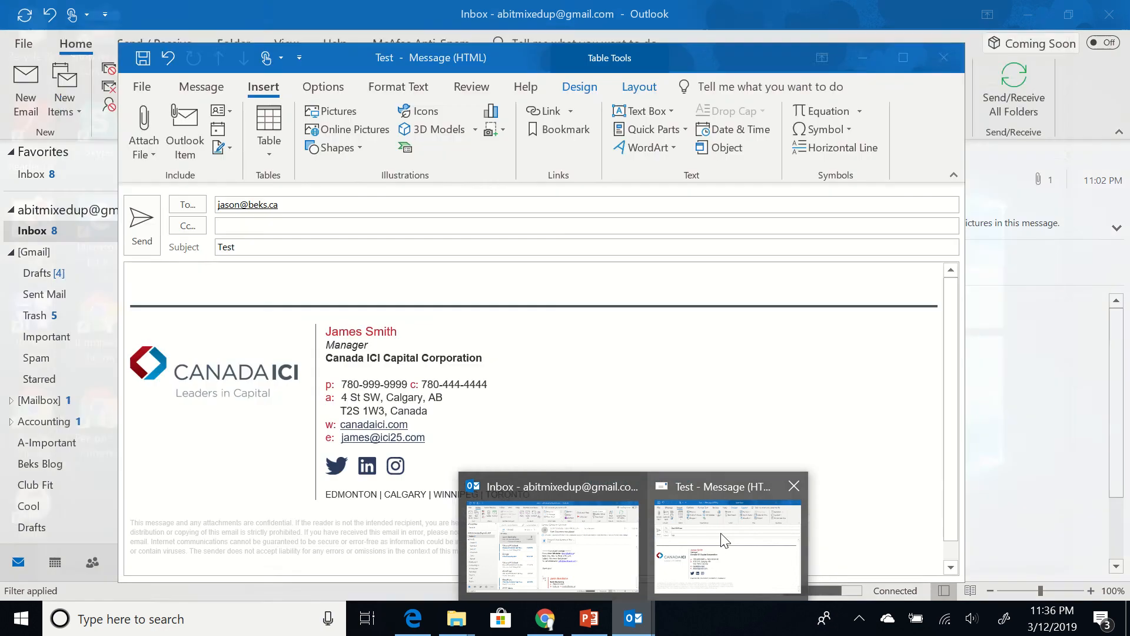
click(706, 544)
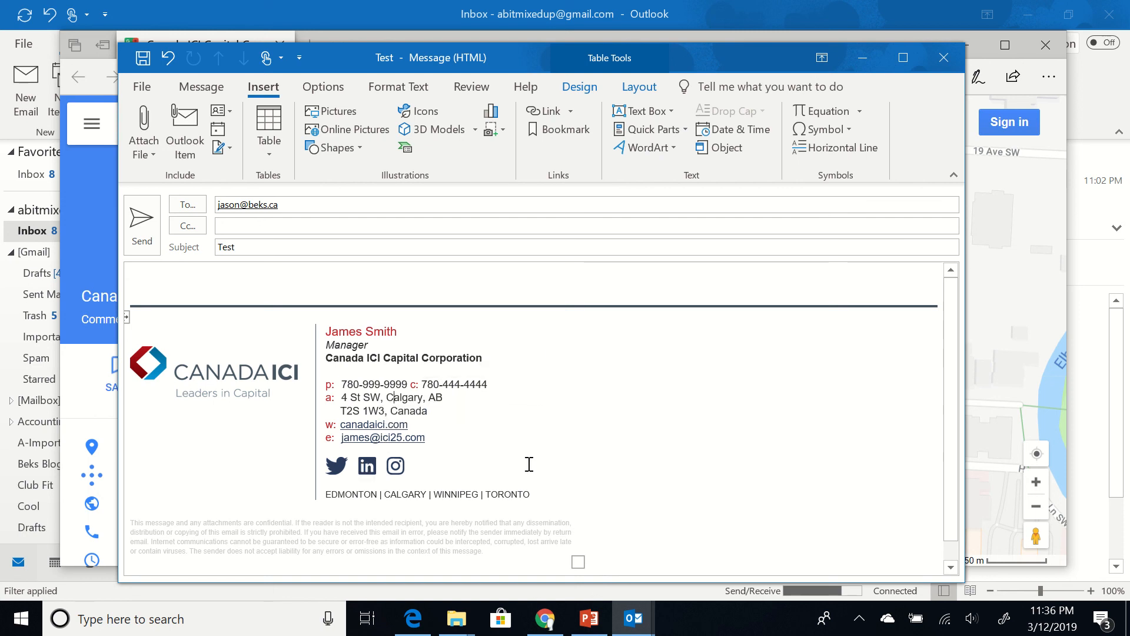
click(144, 221)
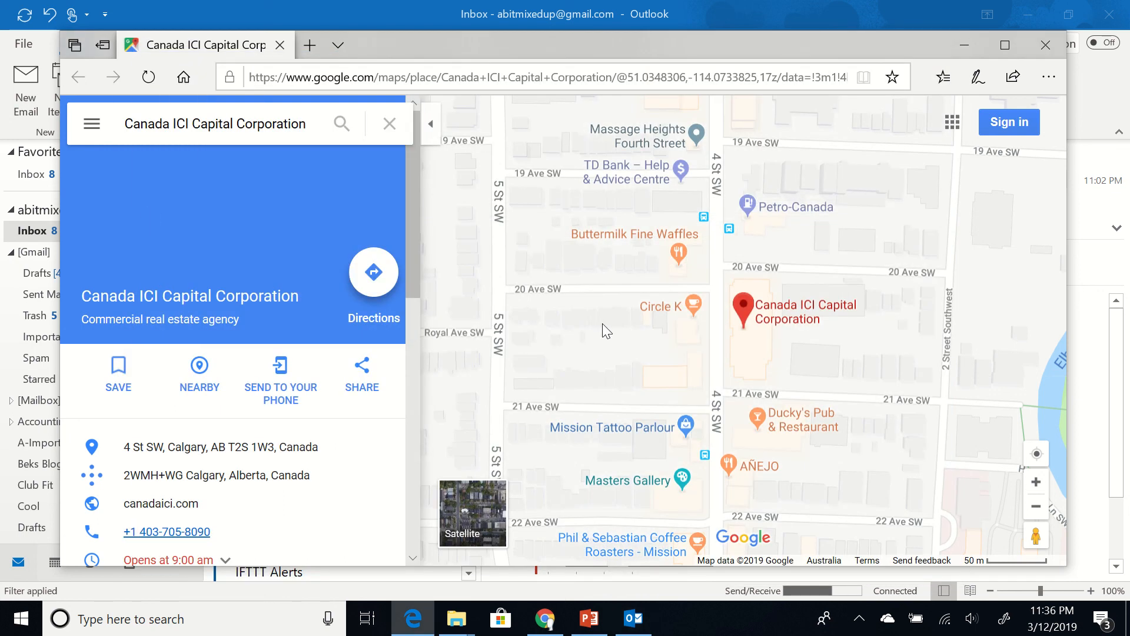